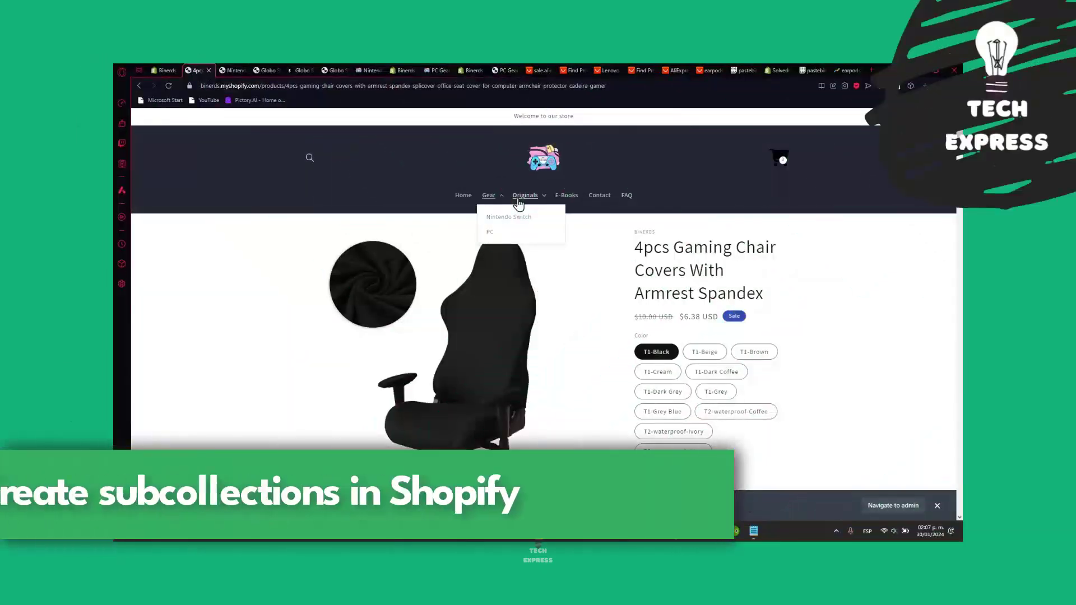
- Expand and close the storefront's Originals submenu, then load the store home page
{"action": "left_click", "coordinate": [518, 199]}
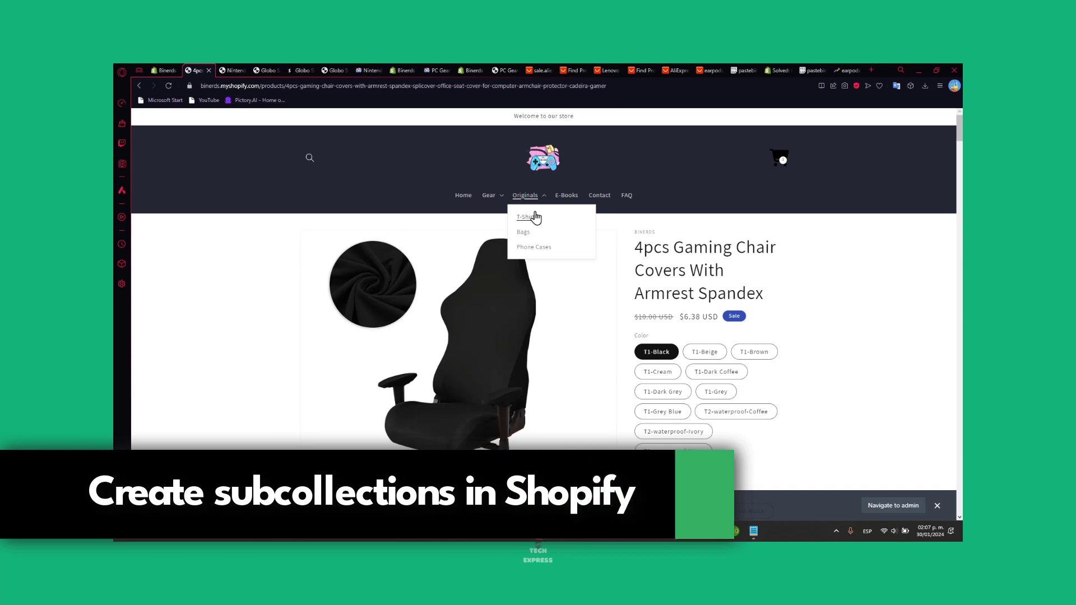
{"action": "left_click", "coordinate": [527, 200]}
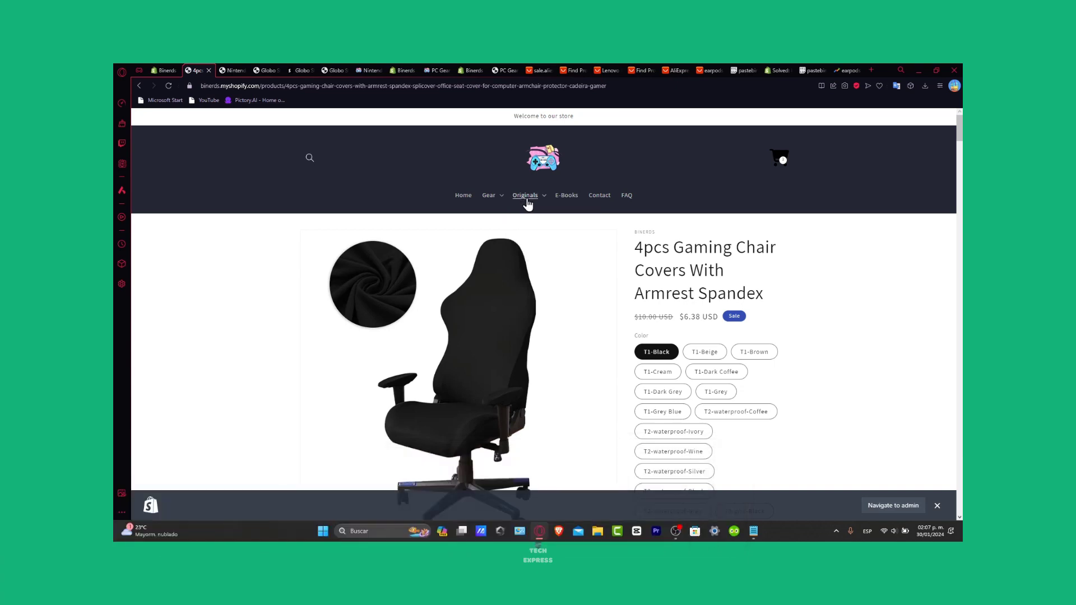
{"action": "left_click", "coordinate": [526, 199]}
{"action": "left_click", "coordinate": [543, 159]}
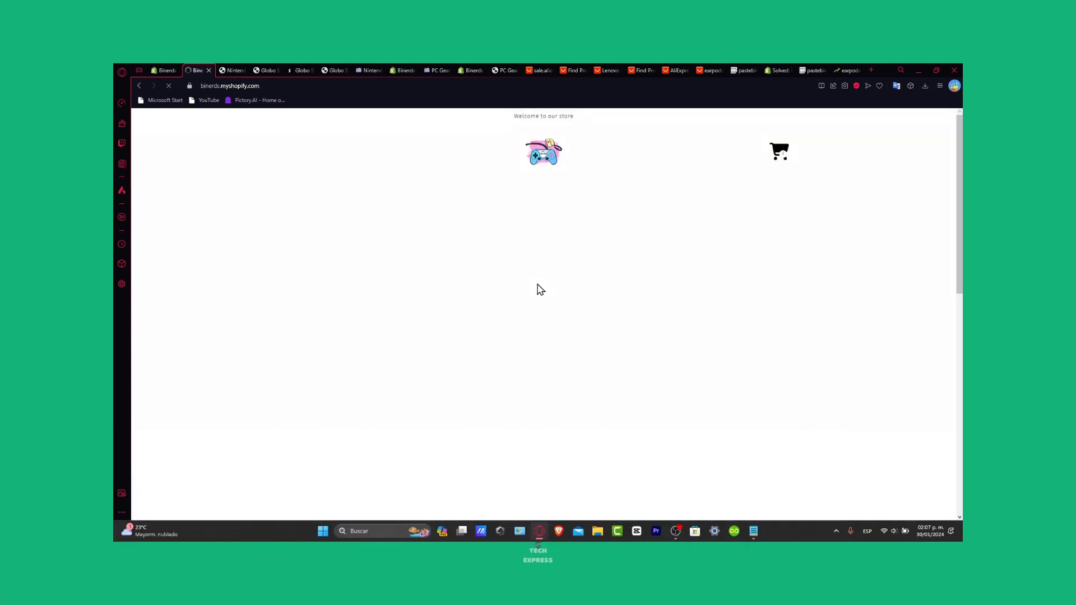
- Scroll through the home page, then return to the admin and leave the theme editor for Themes
{"action": "scroll", "coordinate": [704, 403], "scroll_direction": "down", "scroll_amount": 5}
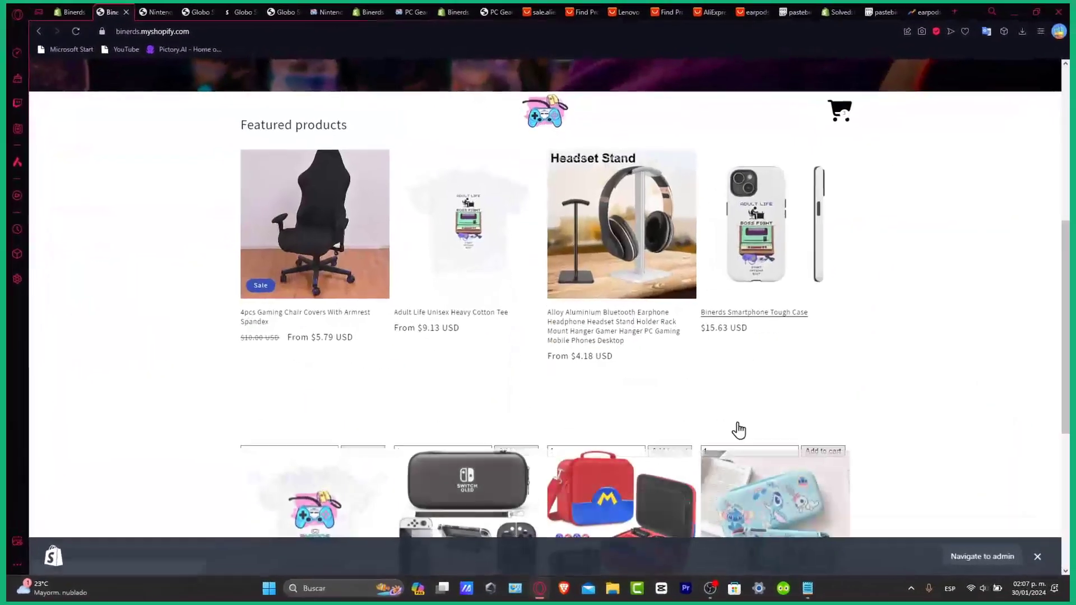
{"action": "scroll", "coordinate": [738, 433], "scroll_direction": "down", "scroll_amount": 6}
{"action": "scroll", "coordinate": [739, 432], "scroll_direction": "up", "scroll_amount": 12}
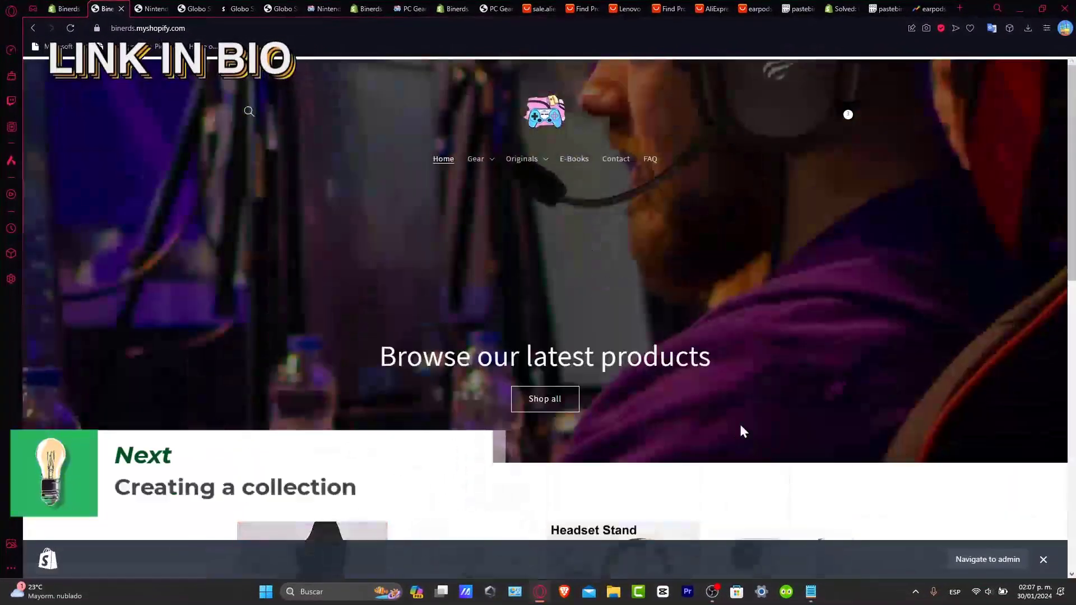
{"action": "left_click", "coordinate": [73, 8]}
{"action": "left_click", "coordinate": [36, 79]}
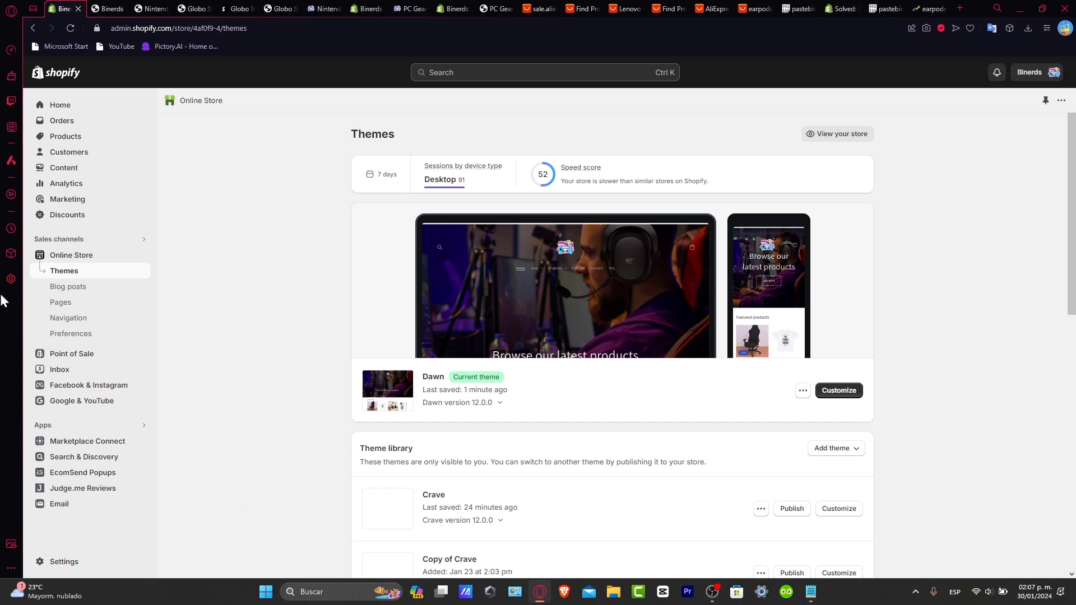
- Look over the admin Home dashboard, then go to the Products list
{"action": "left_click", "coordinate": [84, 106]}
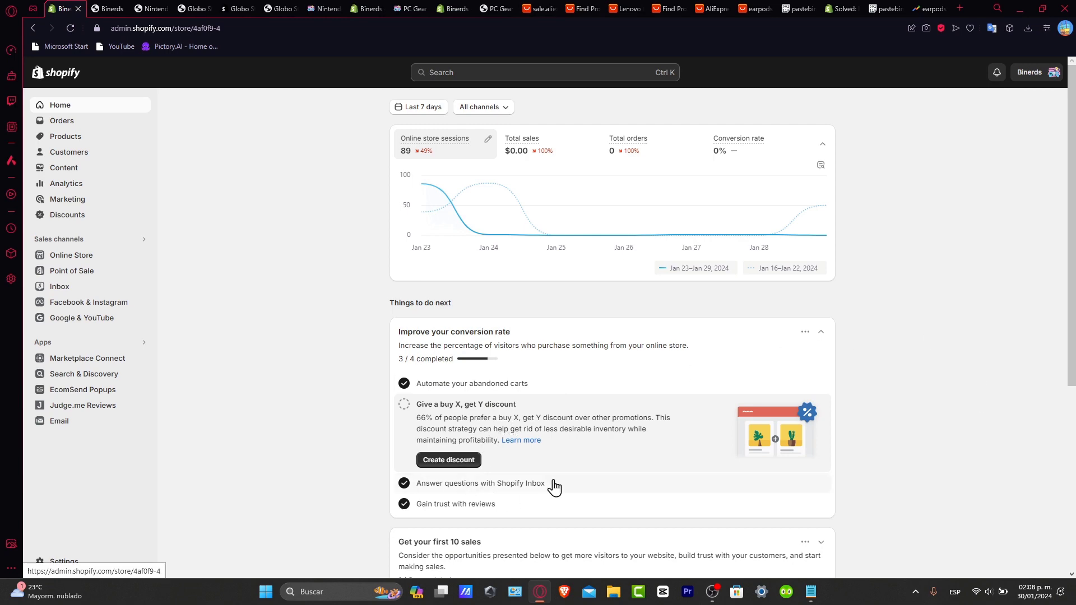
{"action": "scroll", "coordinate": [538, 483], "scroll_direction": "down", "scroll_amount": 5}
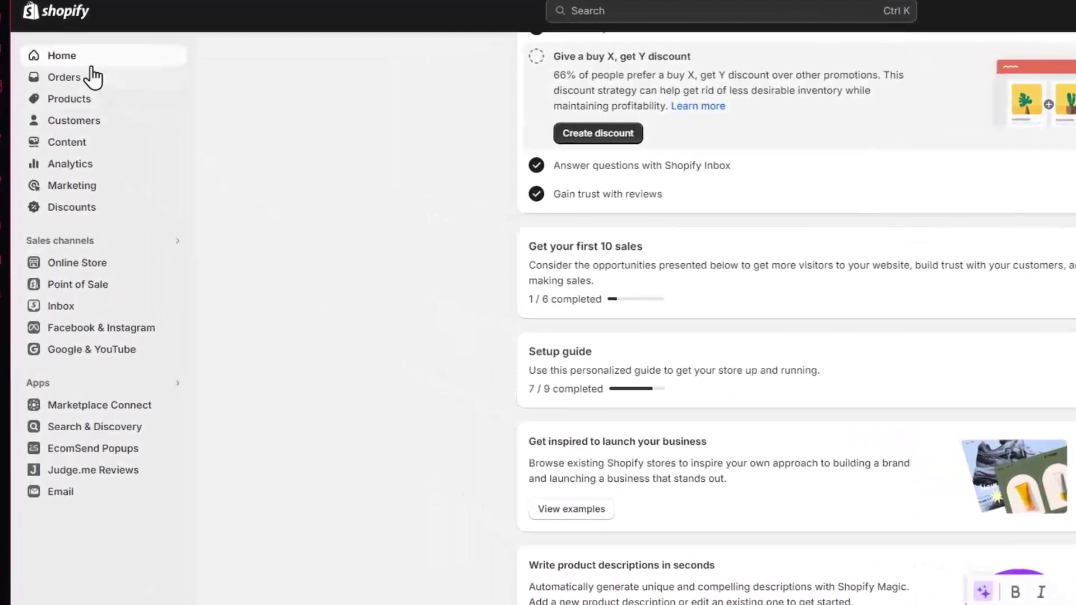
{"action": "left_click", "coordinate": [87, 105]}
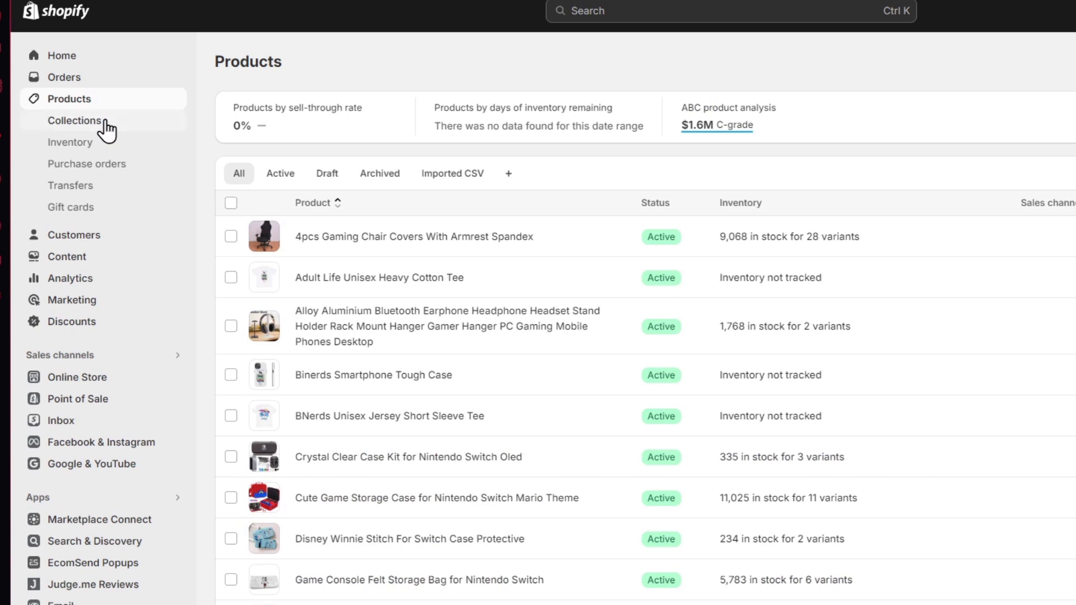
- Open Collections and begin a new collection, trying its Title and Description fields
{"action": "left_click", "coordinate": [76, 121]}
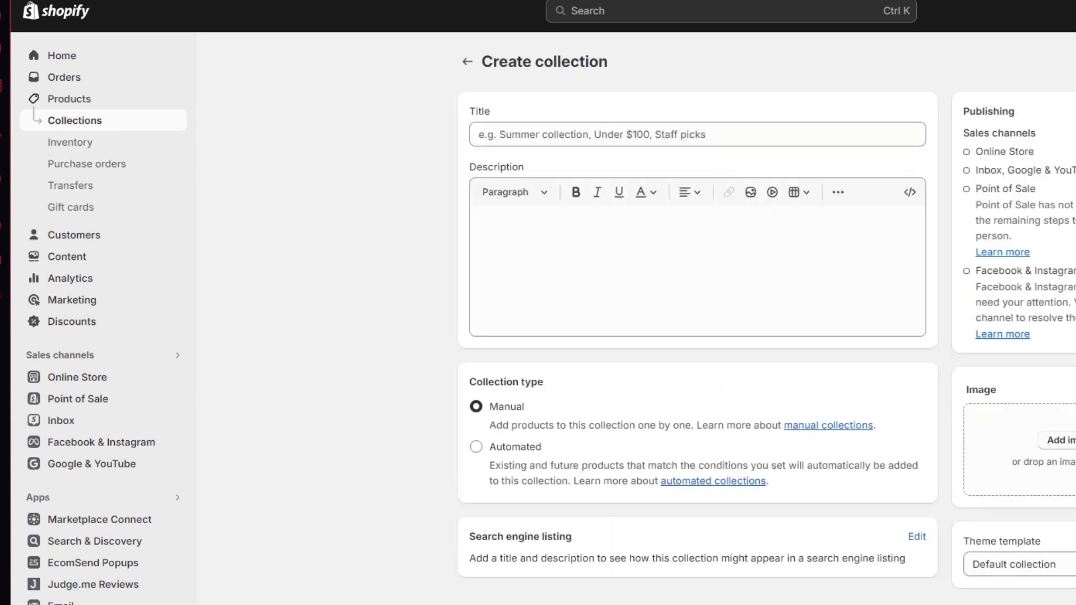
{"action": "left_click", "coordinate": [637, 134]}
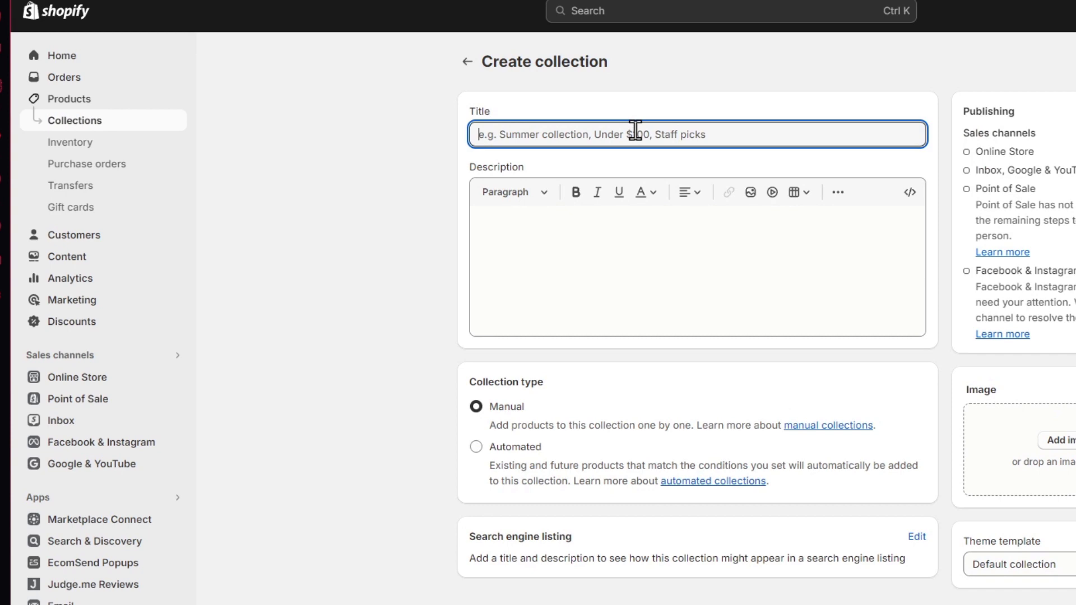
{"action": "left_click", "coordinate": [589, 217]}
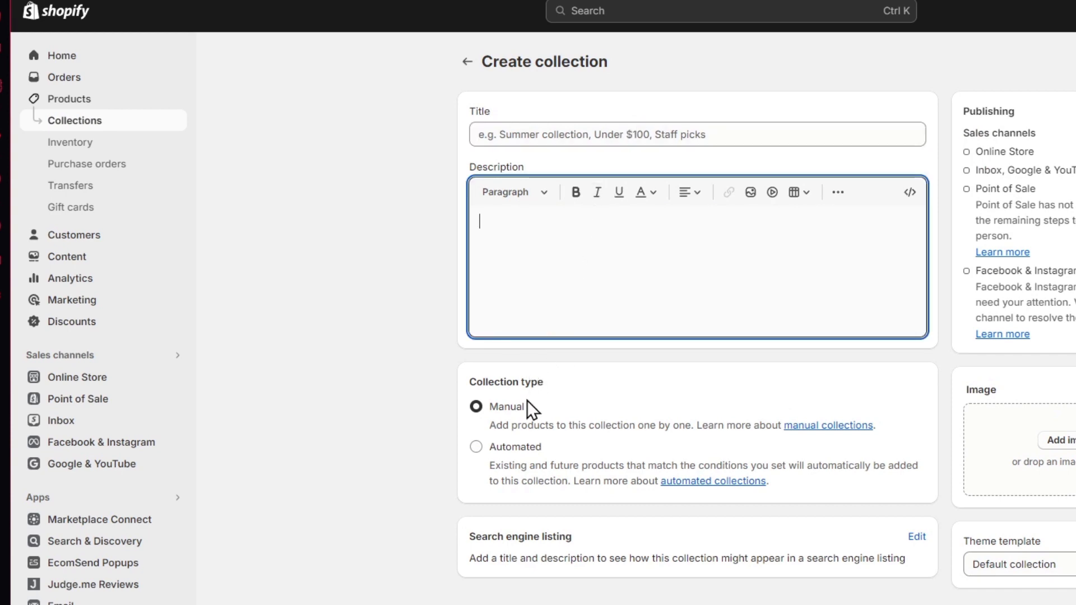
{"action": "left_click", "coordinate": [467, 63]}
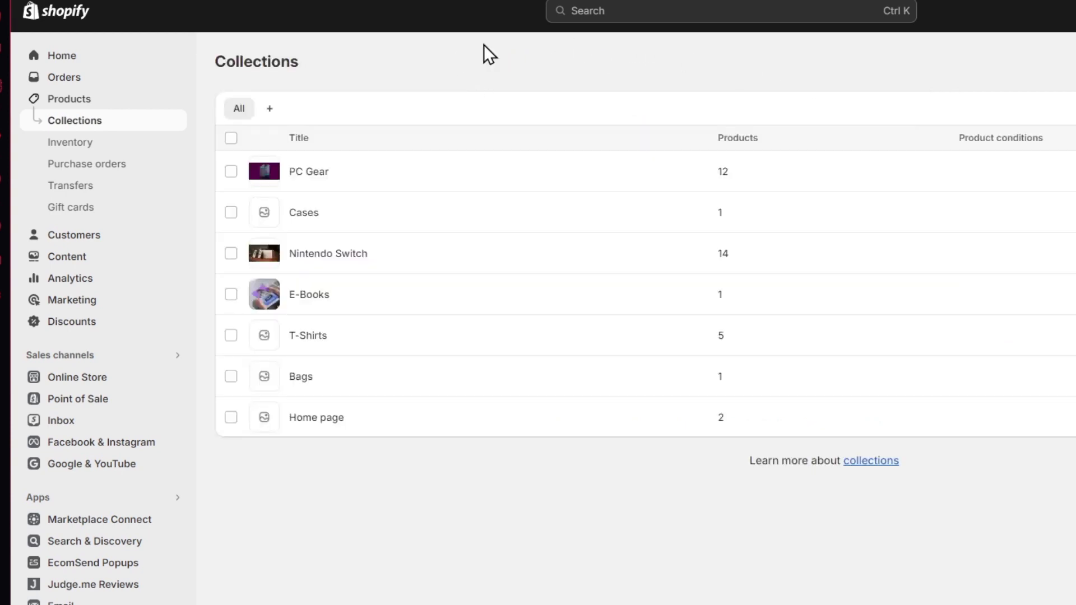
{"action": "left_click", "coordinate": [308, 171]}
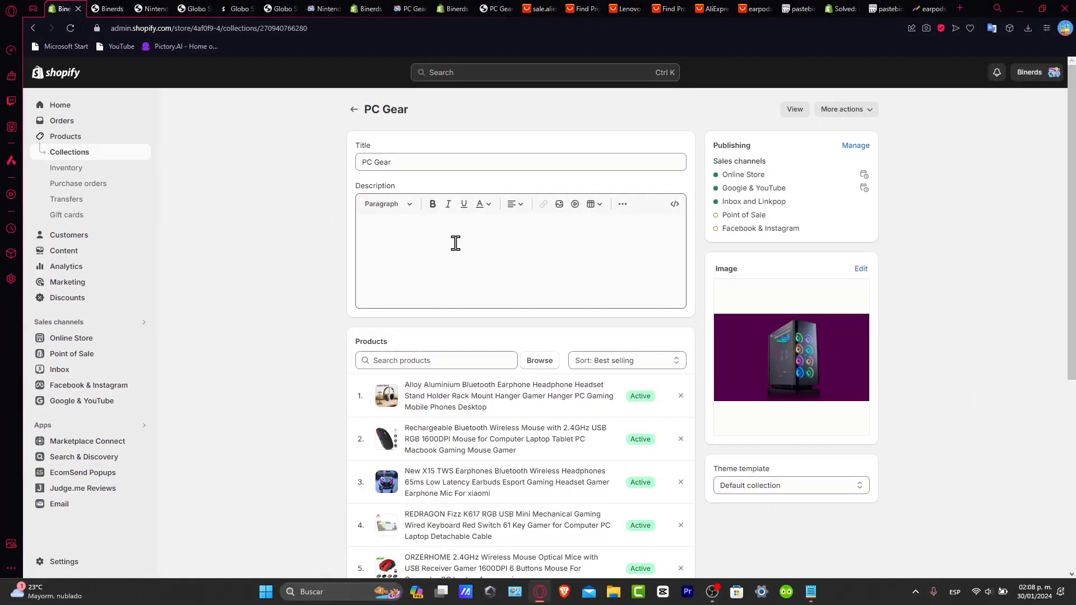
{"action": "scroll", "coordinate": [540, 244], "scroll_direction": "down", "scroll_amount": 3}
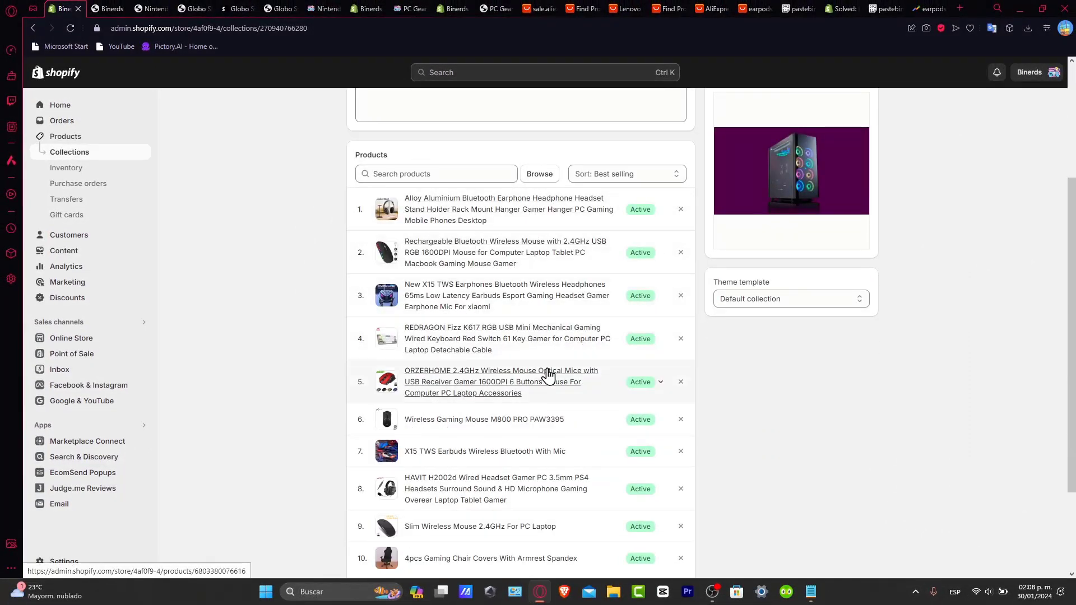
{"action": "scroll", "coordinate": [542, 474], "scroll_direction": "down", "scroll_amount": 2}
{"action": "scroll", "coordinate": [553, 404], "scroll_direction": "up", "scroll_amount": 5}
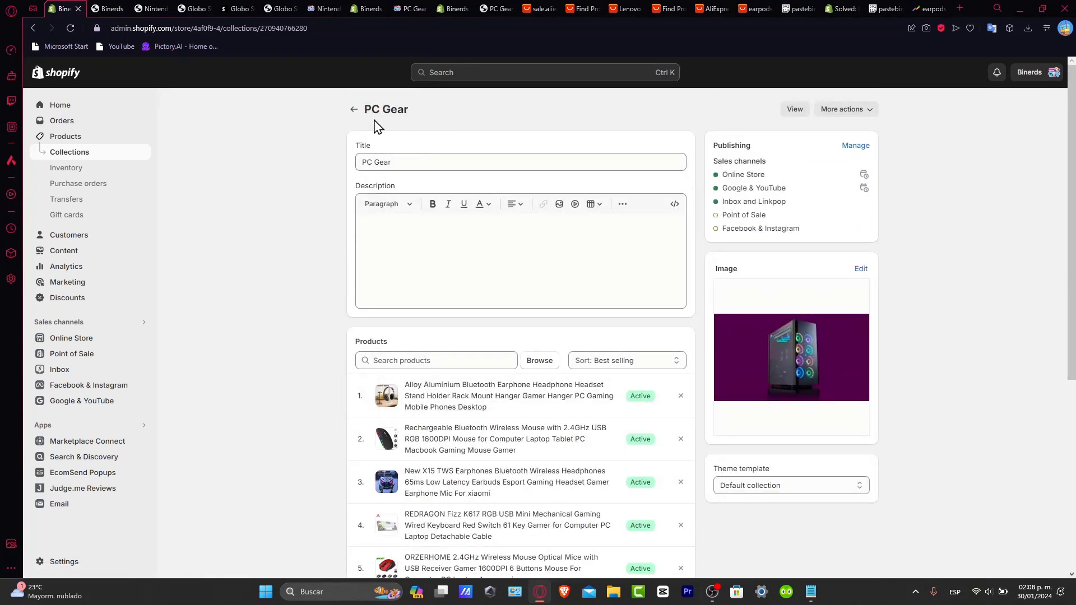
{"action": "left_click", "coordinate": [354, 110]}
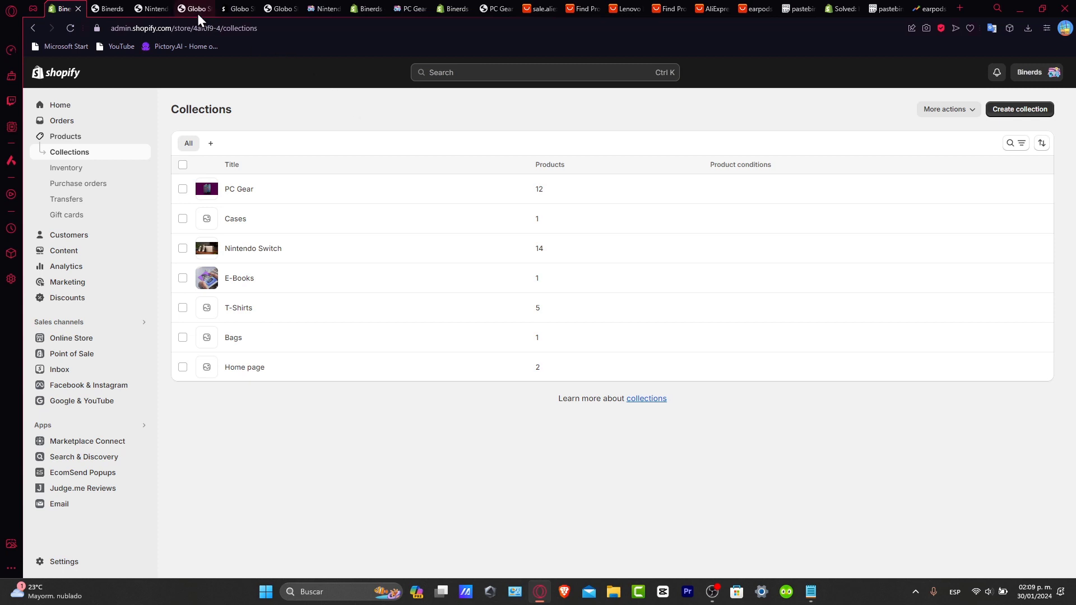
{"action": "left_click", "coordinate": [317, 3]}
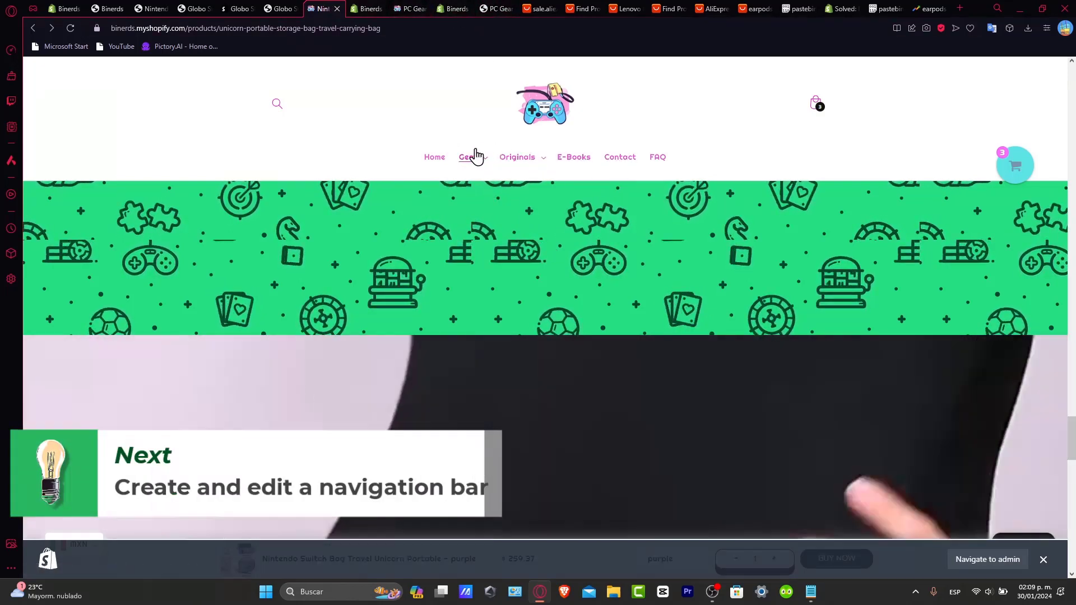
{"action": "left_click", "coordinate": [471, 155]}
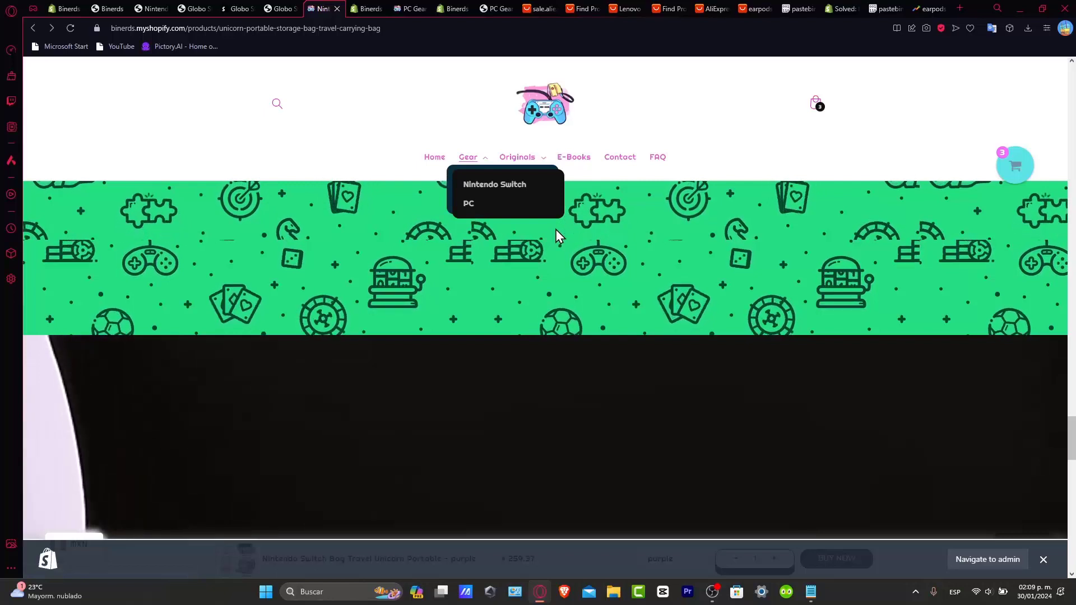
{"action": "left_click", "coordinate": [66, 7]}
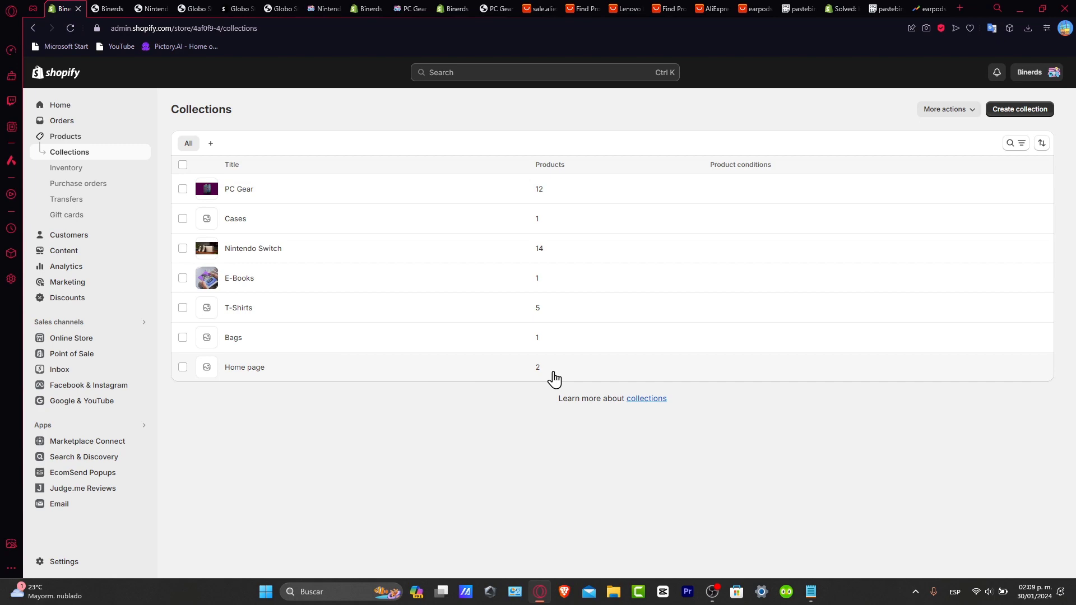
- Under Online Store > Navigation, add a menu titled 'Sidebar menu' and save it
{"action": "left_click", "coordinate": [56, 339]}
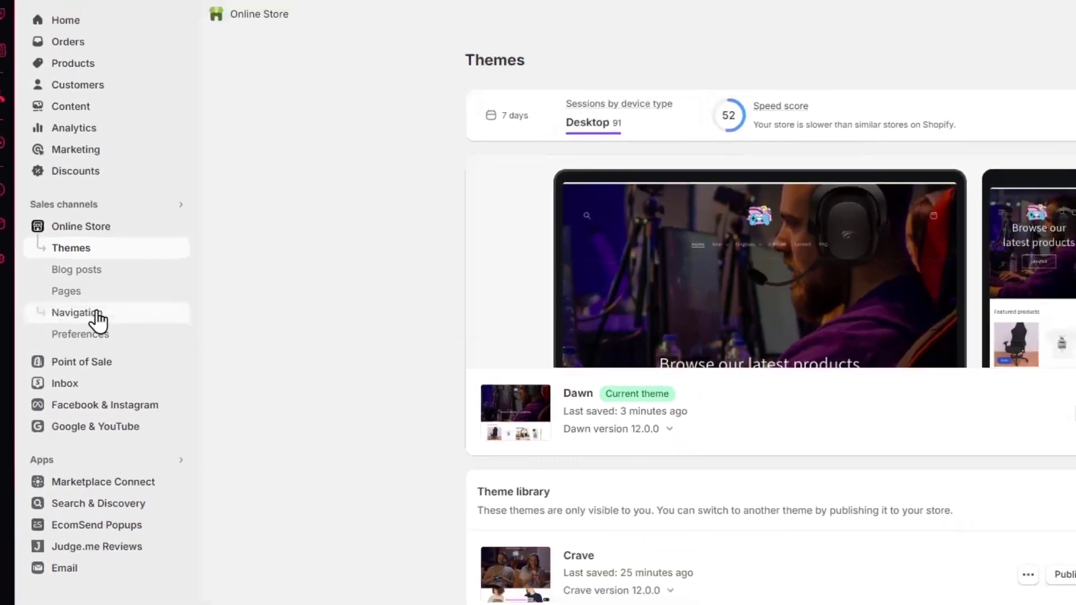
{"action": "left_click", "coordinate": [93, 314]}
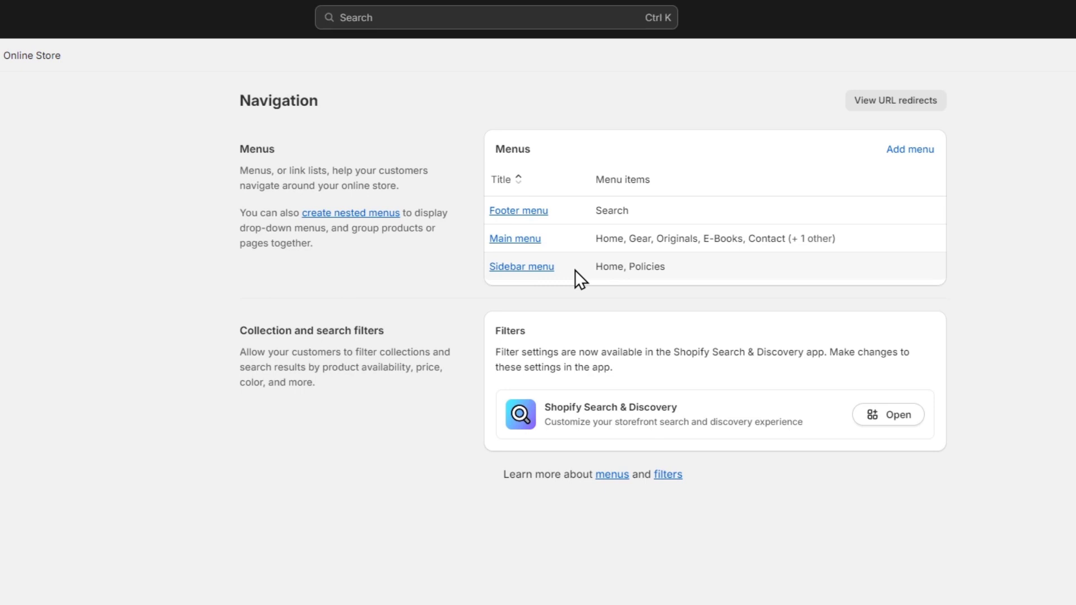
{"action": "left_click", "coordinate": [904, 149]}
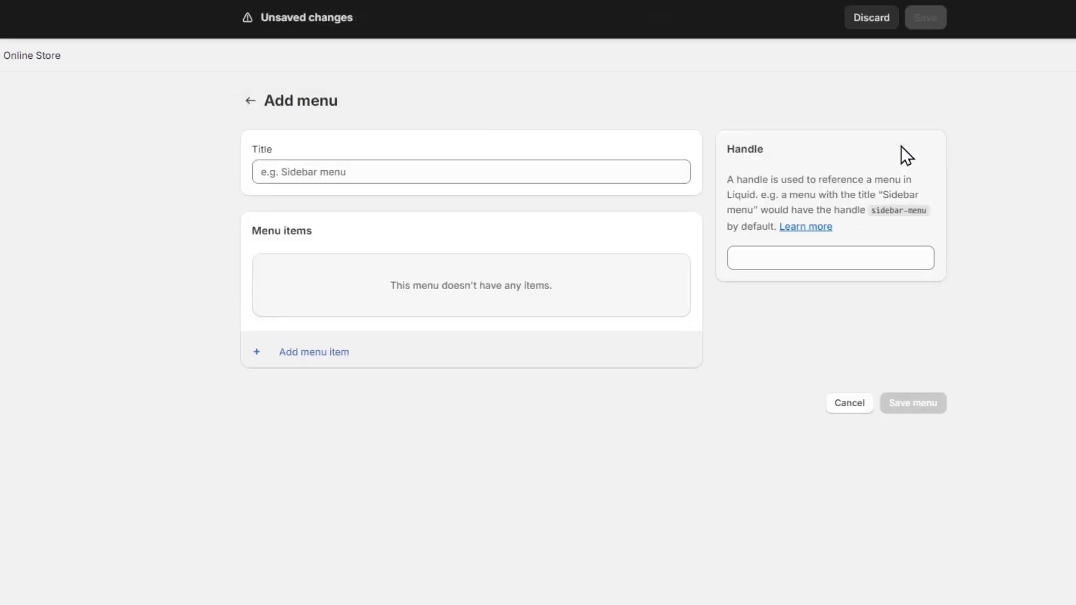
{"action": "left_click", "coordinate": [329, 162]}
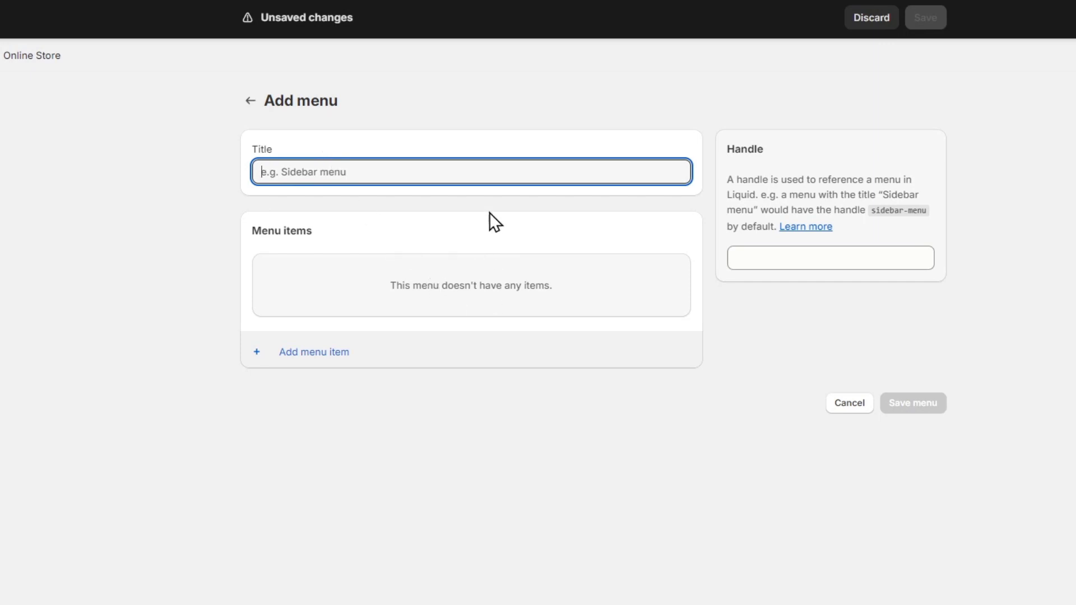
{"action": "type", "text": "Sidebar menu"}
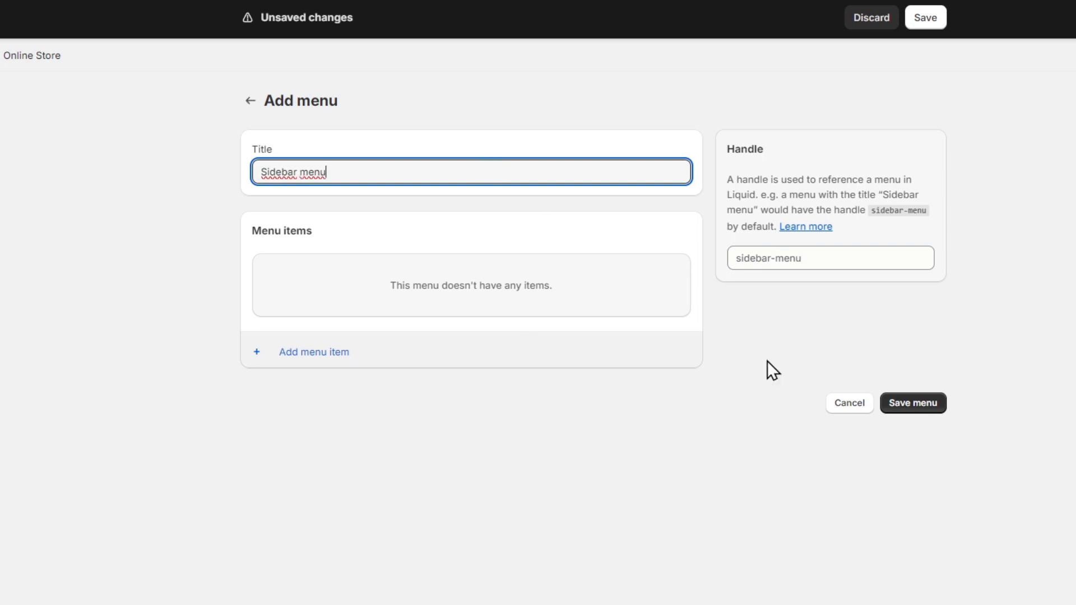
{"action": "left_click", "coordinate": [892, 406]}
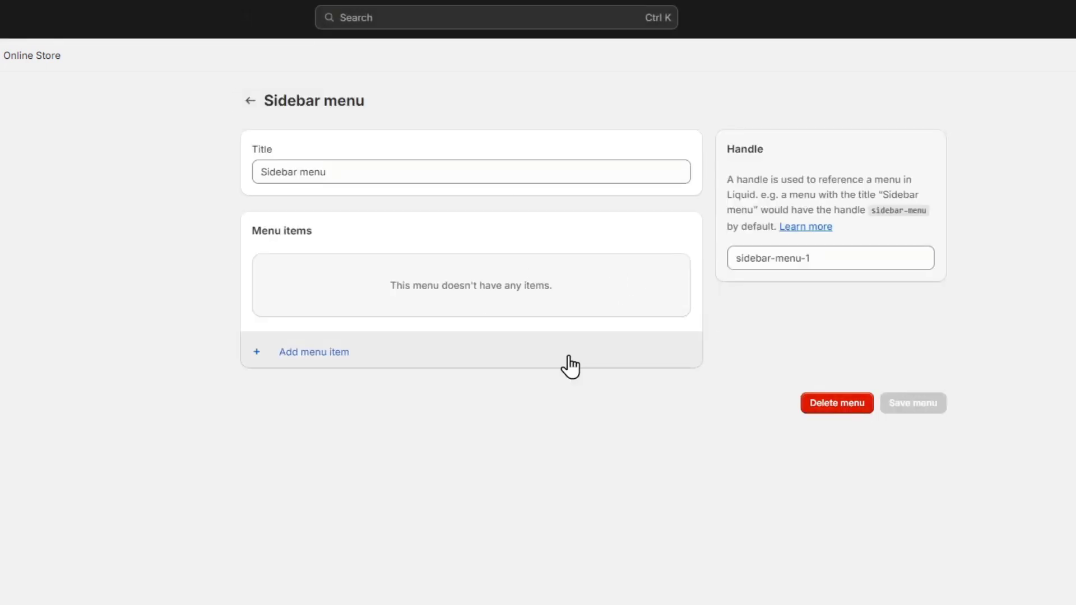
- Add a 'Home' menu item linked to the store's Home page
{"action": "left_click", "coordinate": [329, 351]}
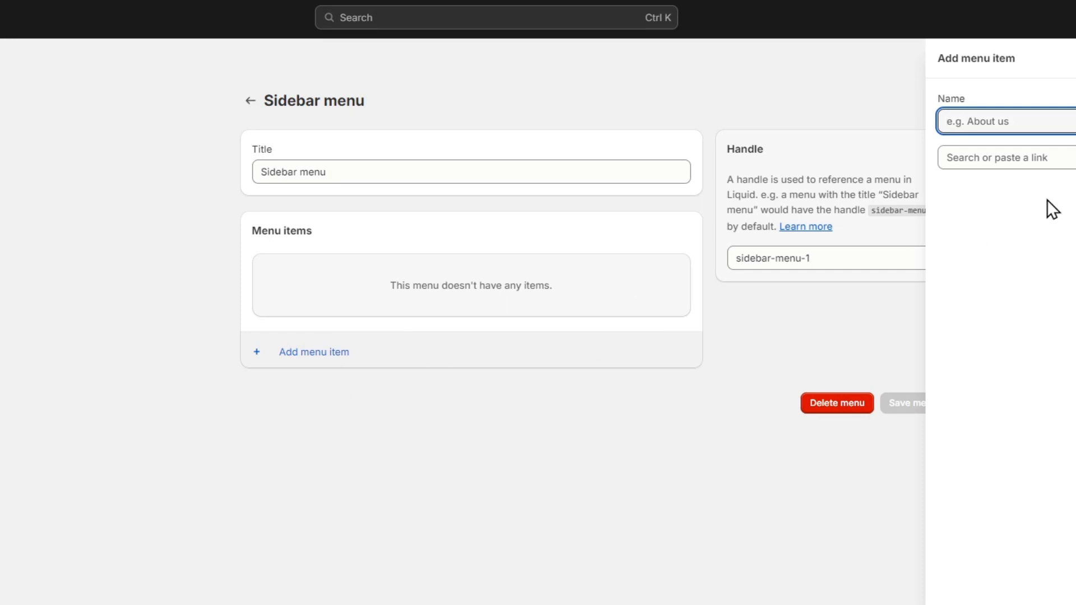
{"action": "type", "text": "Home"}
{"action": "left_click", "coordinate": [1067, 159]}
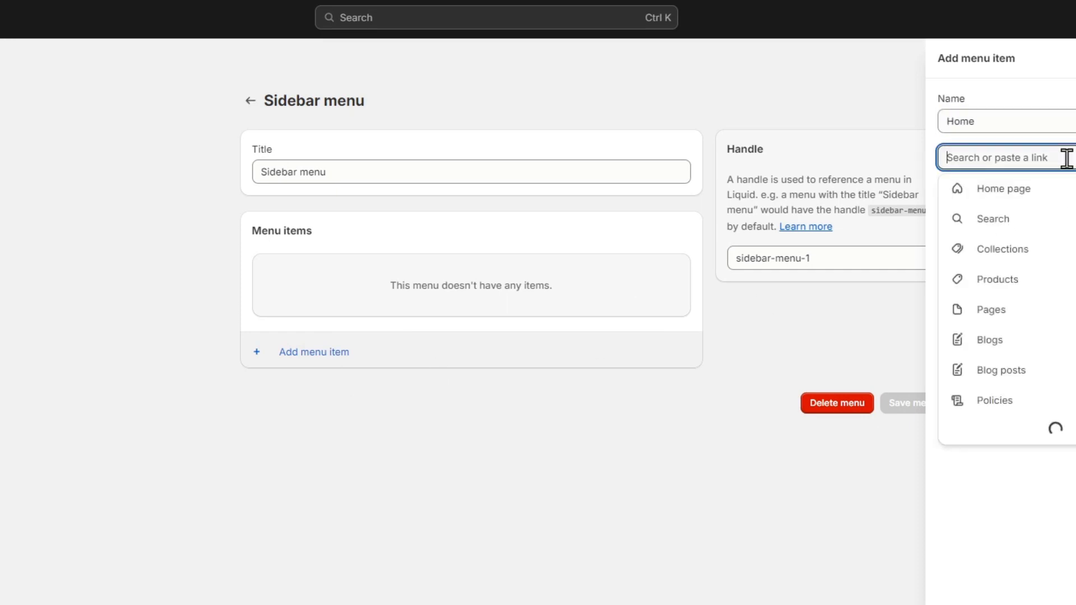
{"action": "left_click", "coordinate": [1071, 181]}
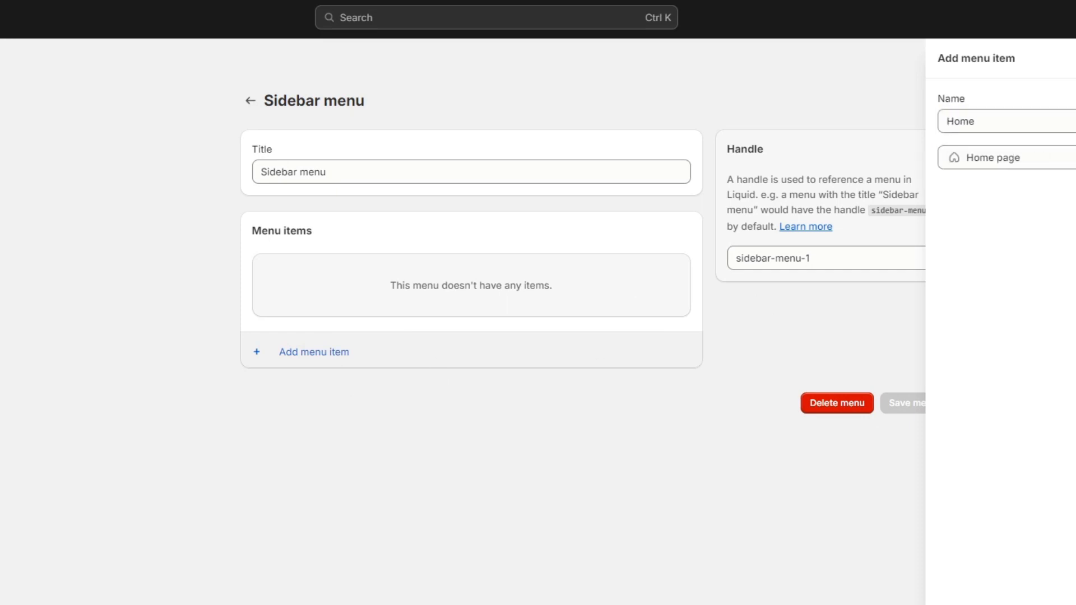
{"action": "key", "text": "Return"}
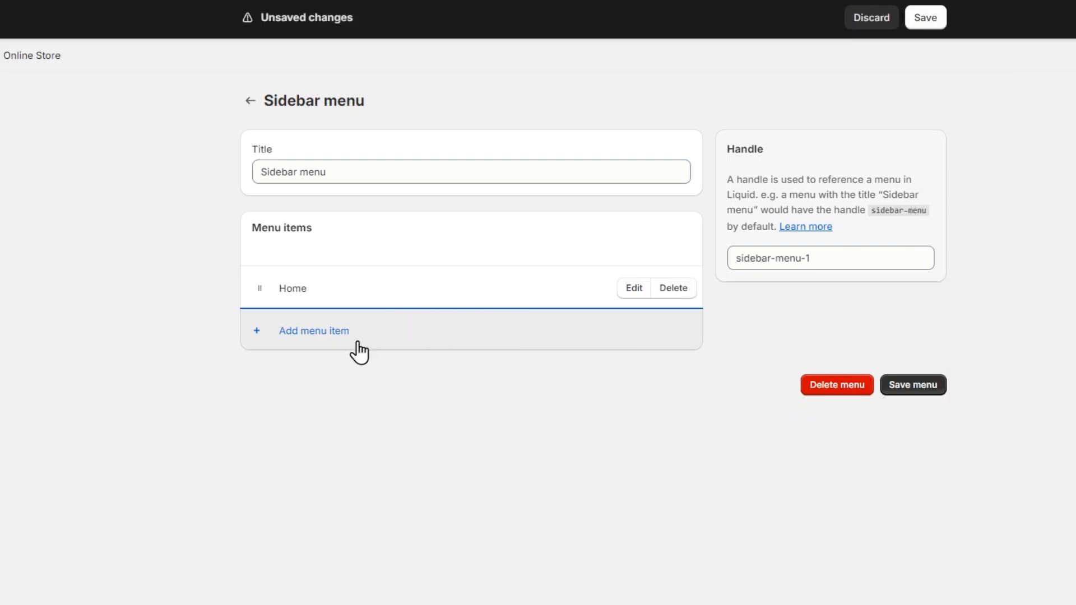
- Add a 'PC' item linked to the PC Gear collection and save the menu
{"action": "left_click", "coordinate": [314, 331]}
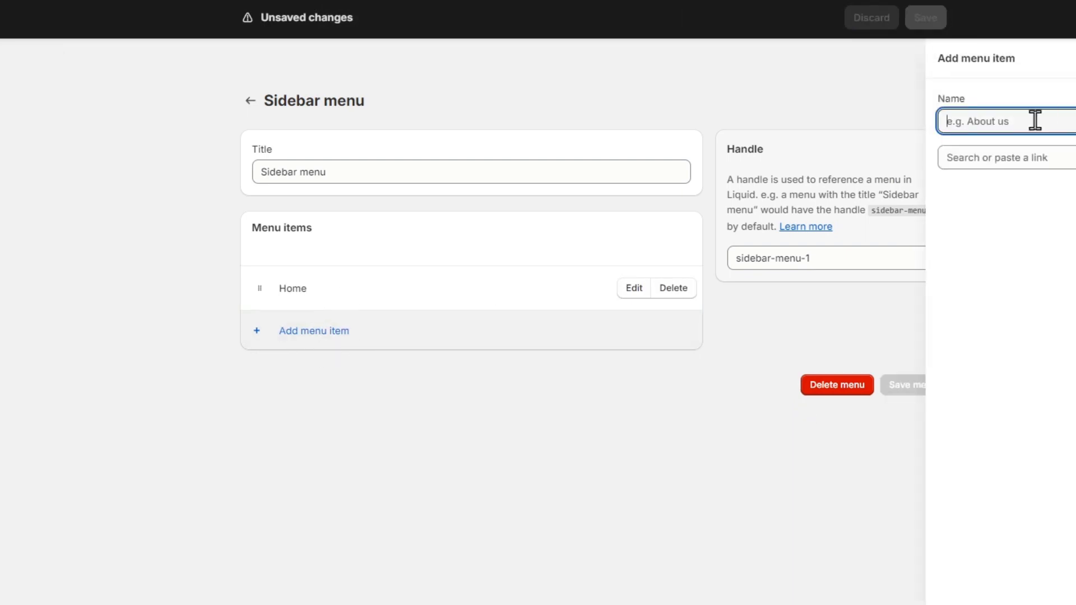
{"action": "type", "text": "PC"}
{"action": "left_click", "coordinate": [1064, 166]}
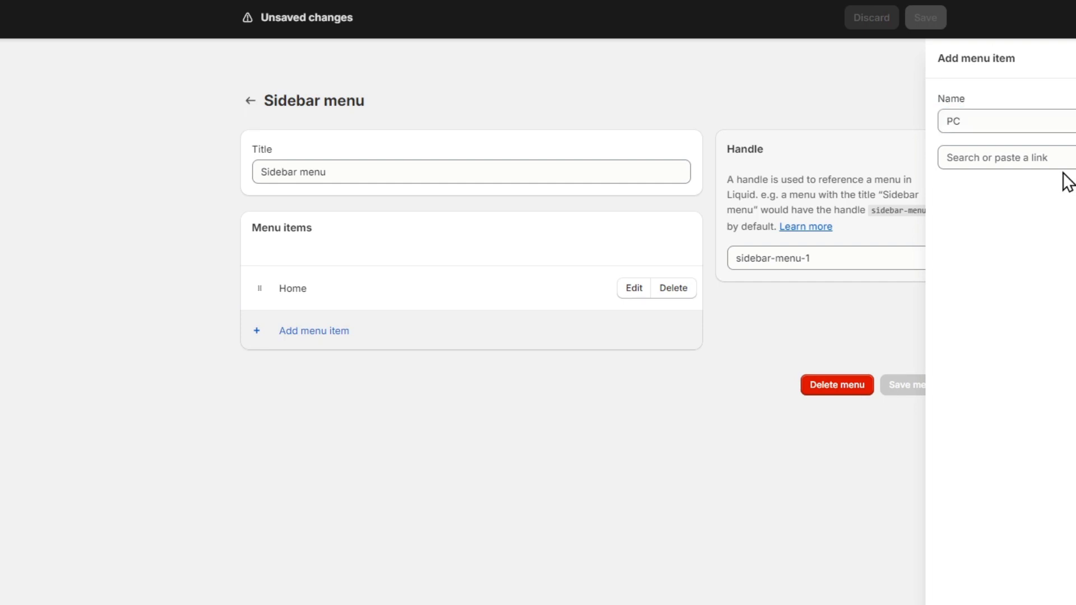
{"action": "left_click", "coordinate": [1068, 250]}
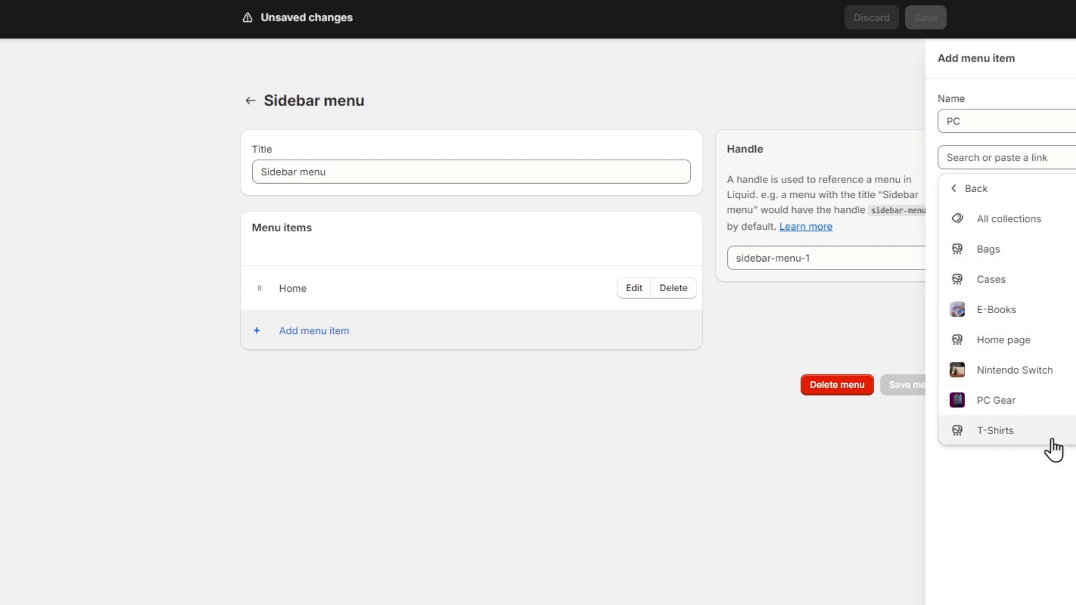
{"action": "left_click", "coordinate": [996, 402]}
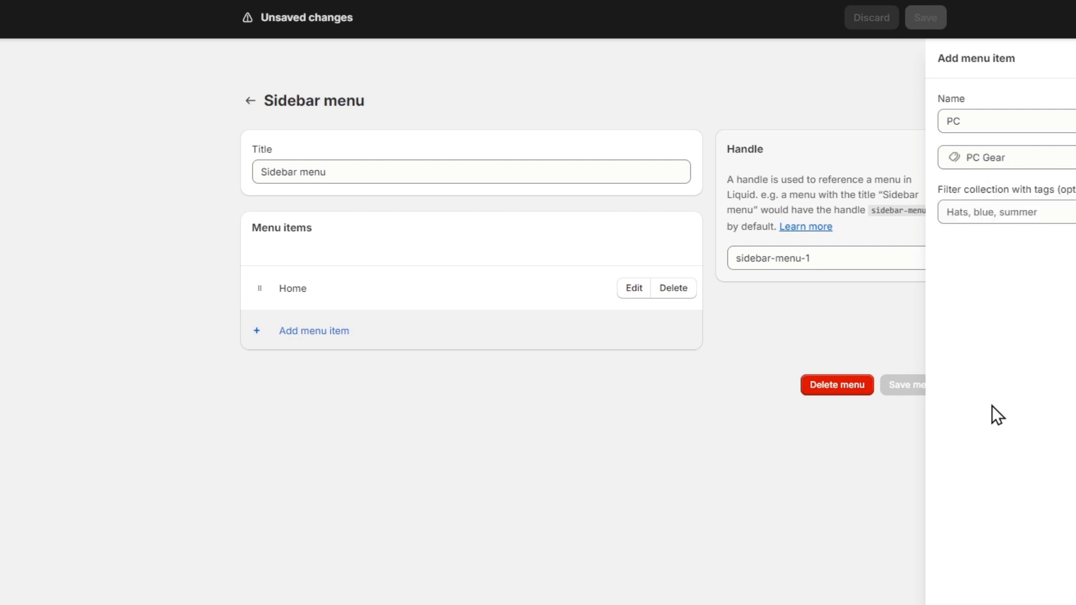
{"action": "left_click", "coordinate": [1043, 583]}
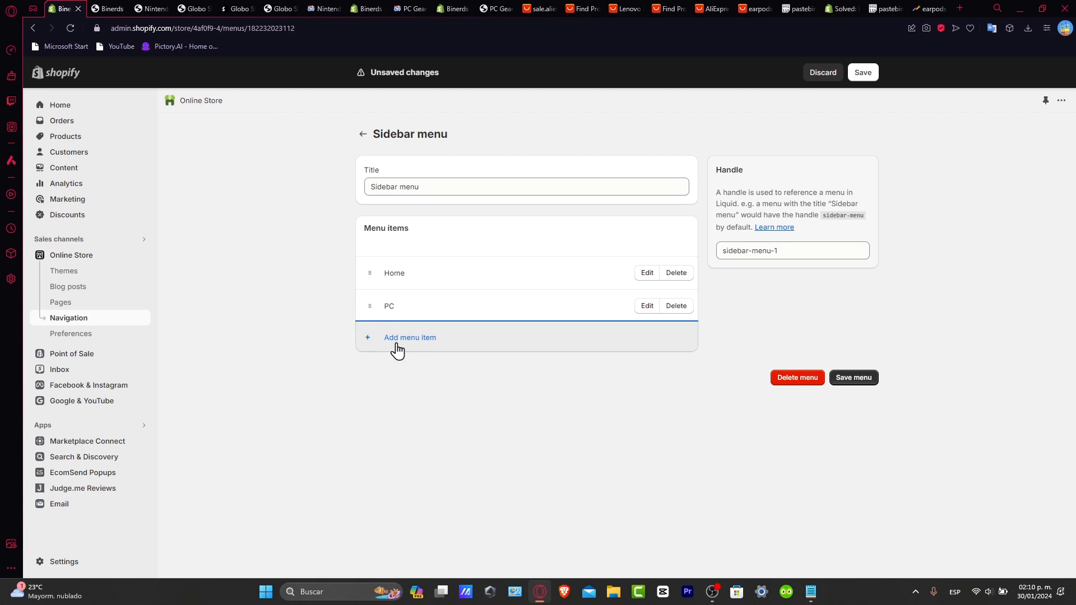
{"action": "left_click", "coordinate": [858, 378]}
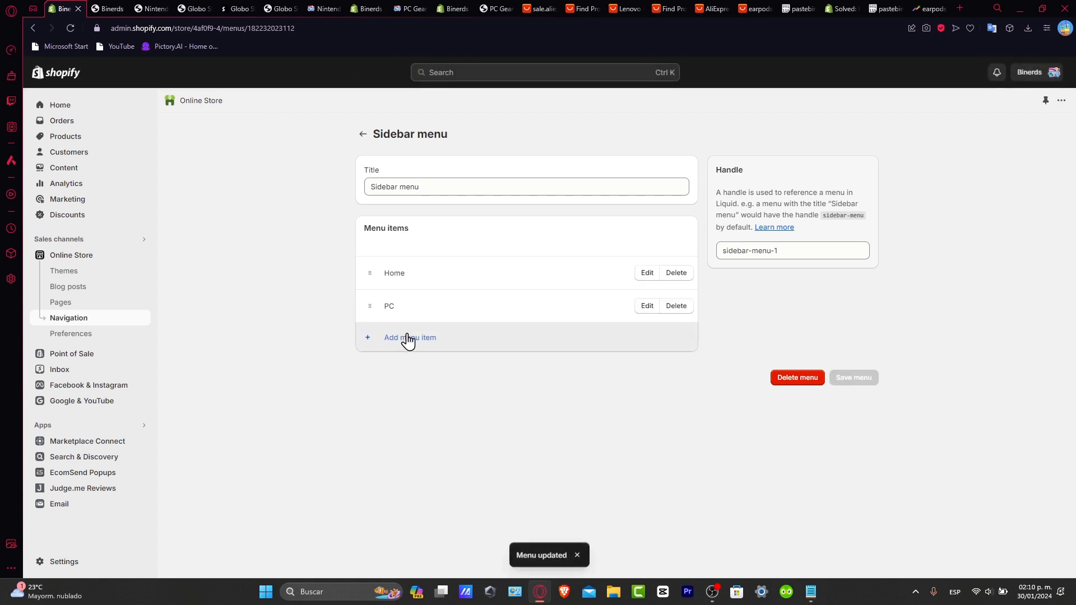
- From Products > Collections, create and save a collection titled 'Mouse'
{"action": "left_click", "coordinate": [72, 140]}
{"action": "left_click", "coordinate": [70, 152]}
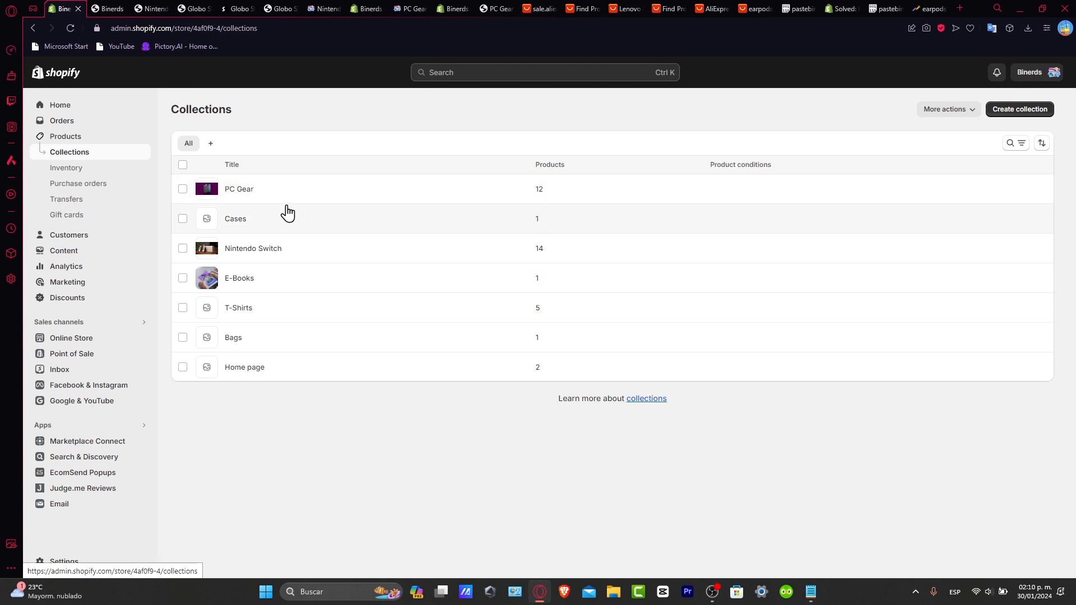
{"action": "left_click", "coordinate": [1021, 110]}
{"action": "left_click", "coordinate": [453, 158]}
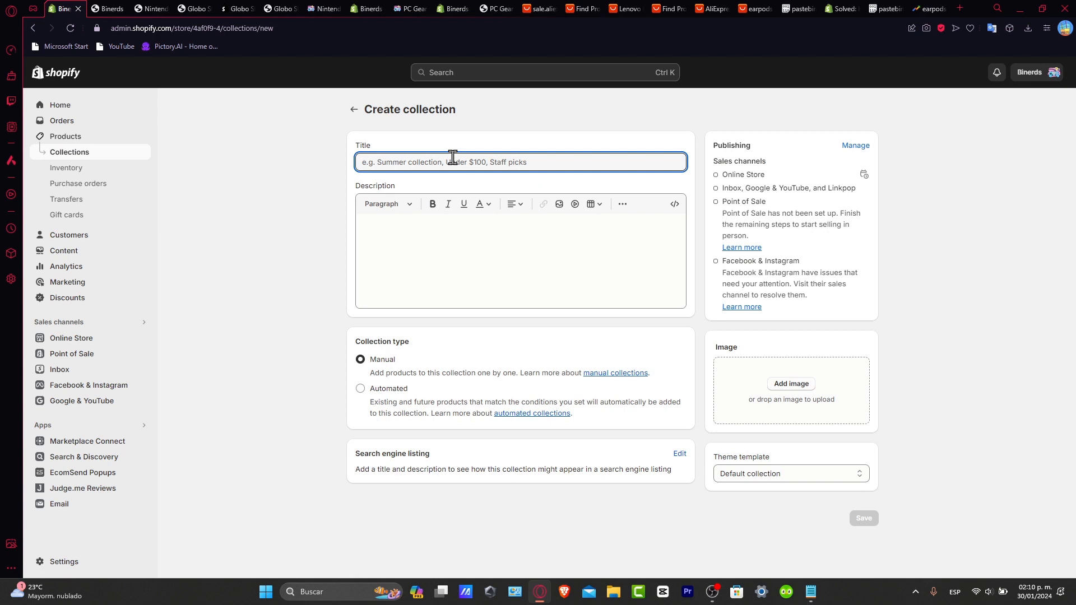
{"action": "type", "text": "Mouse"}
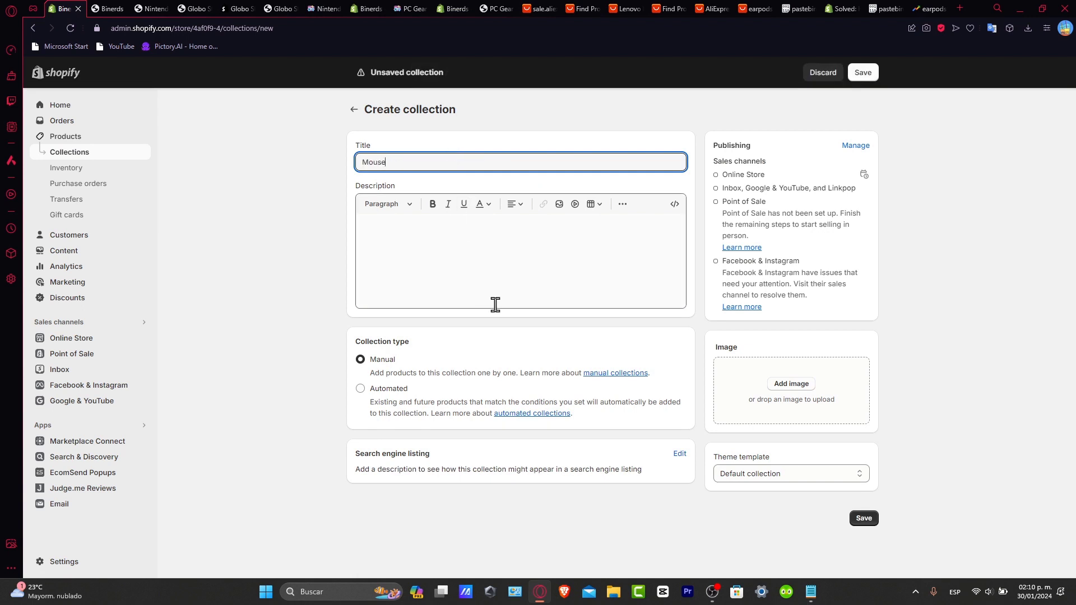
{"action": "left_click", "coordinate": [874, 73]}
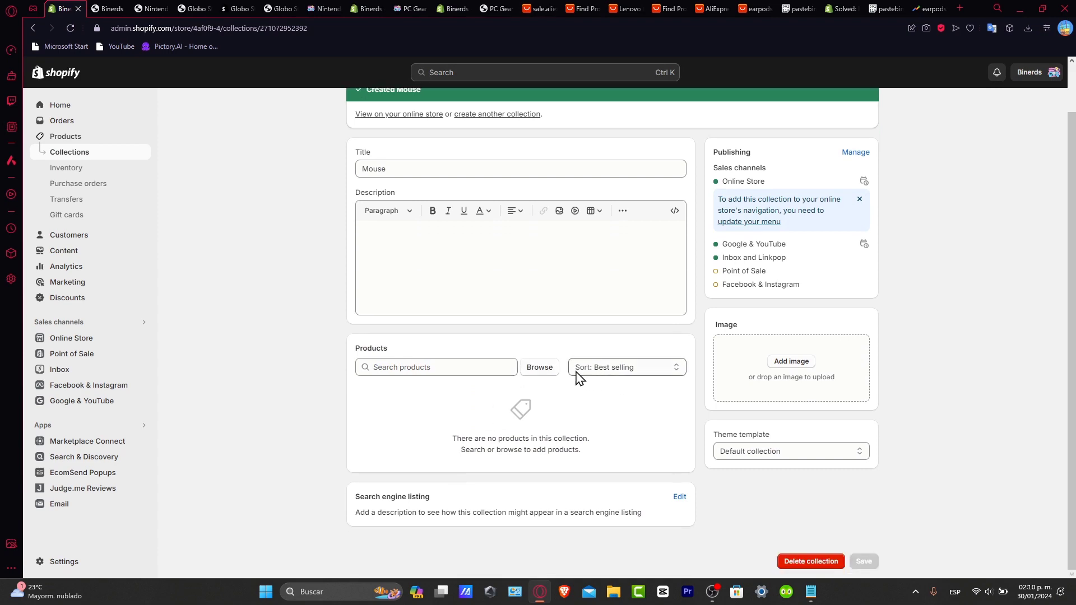
- Add the four wireless mice, including the M800 PRO, to Mouse, then return to Collections
{"action": "left_click", "coordinate": [538, 375]}
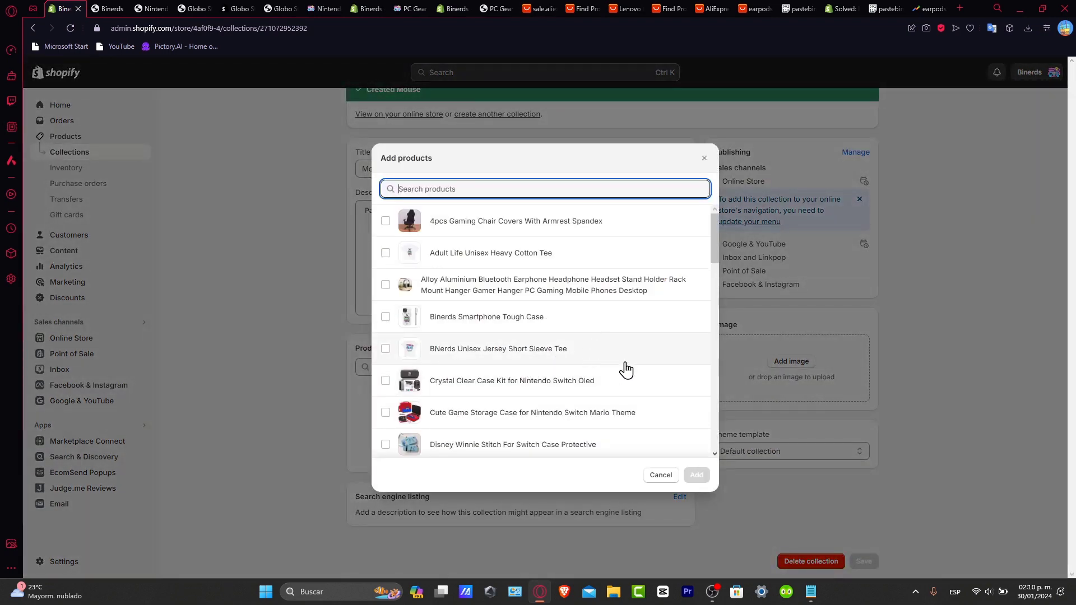
{"action": "scroll", "coordinate": [626, 370], "scroll_direction": "down", "scroll_amount": 10}
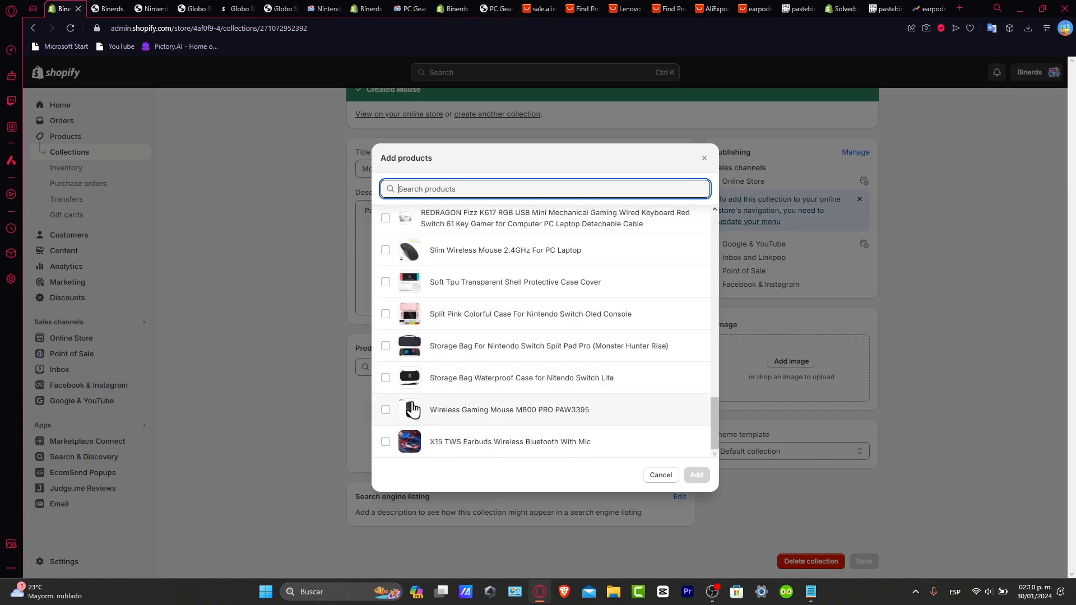
{"action": "left_click", "coordinate": [413, 410]}
{"action": "left_click", "coordinate": [697, 474]}
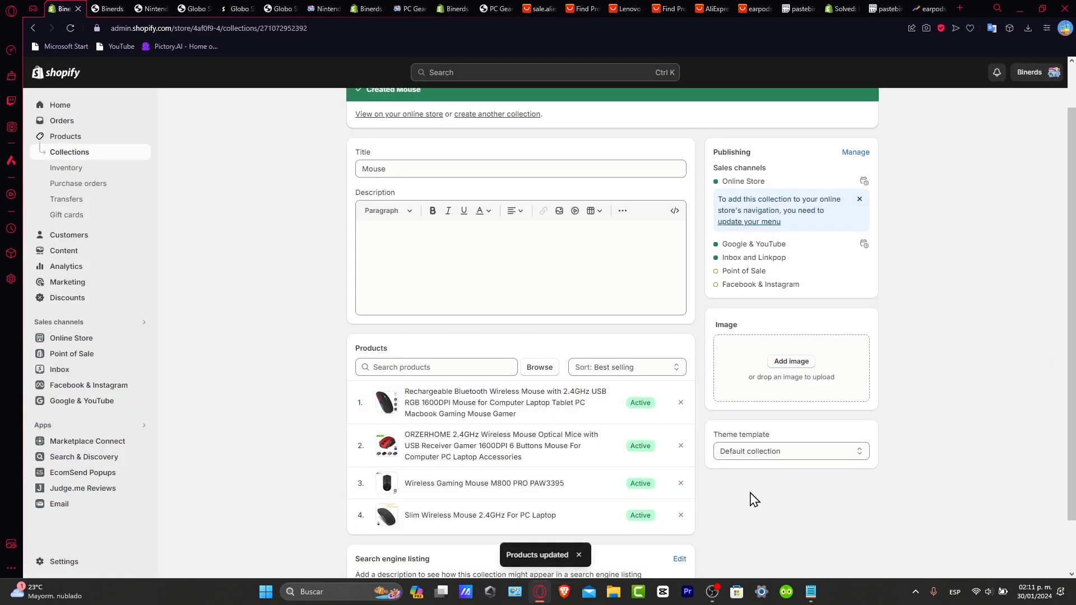
{"action": "scroll", "coordinate": [754, 499], "scroll_direction": "up", "scroll_amount": 2}
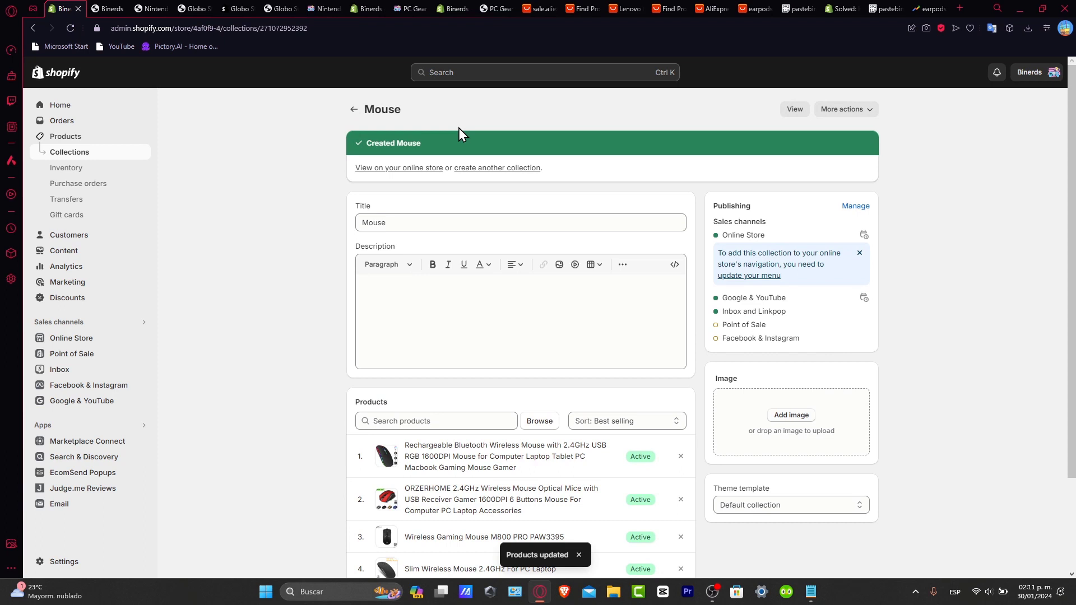
{"action": "left_click", "coordinate": [355, 110]}
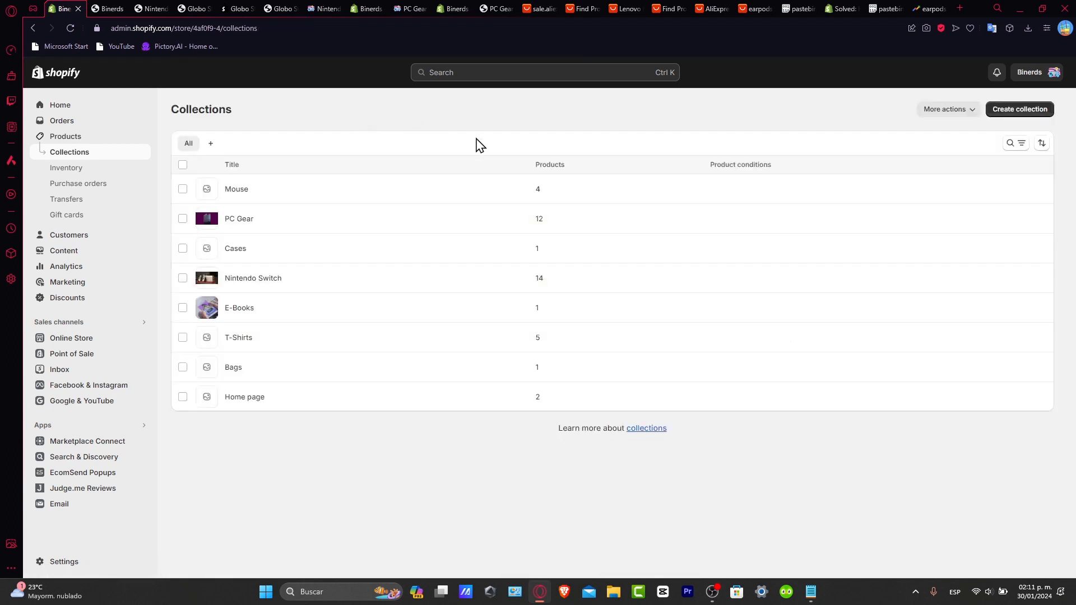
- Create and save another collection titled 'Headsets'
{"action": "left_click", "coordinate": [1021, 110]}
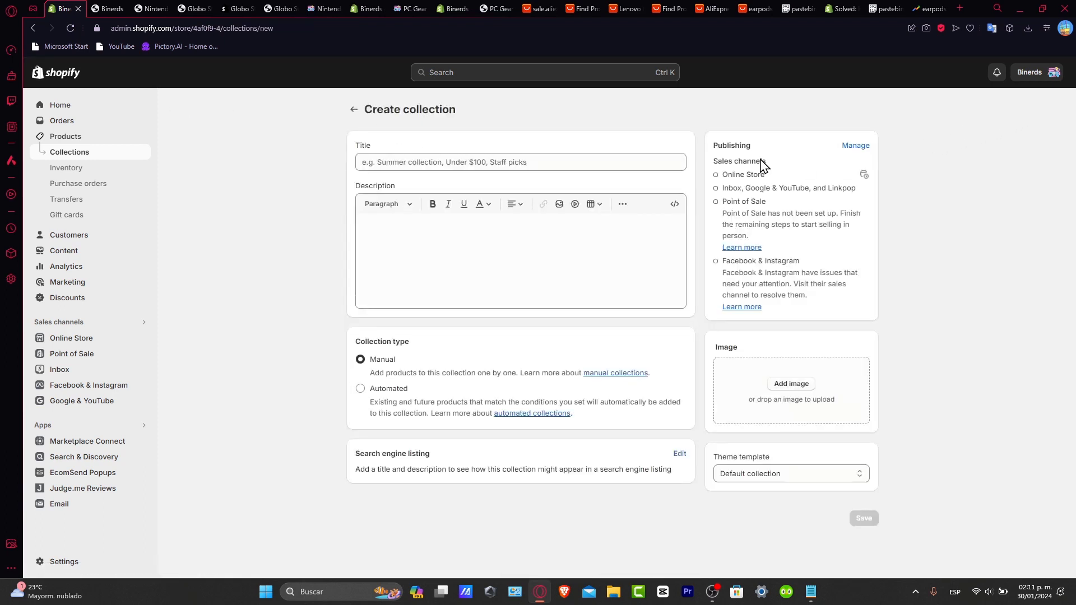
{"action": "left_click", "coordinate": [516, 171]}
{"action": "type", "text": "HE"}
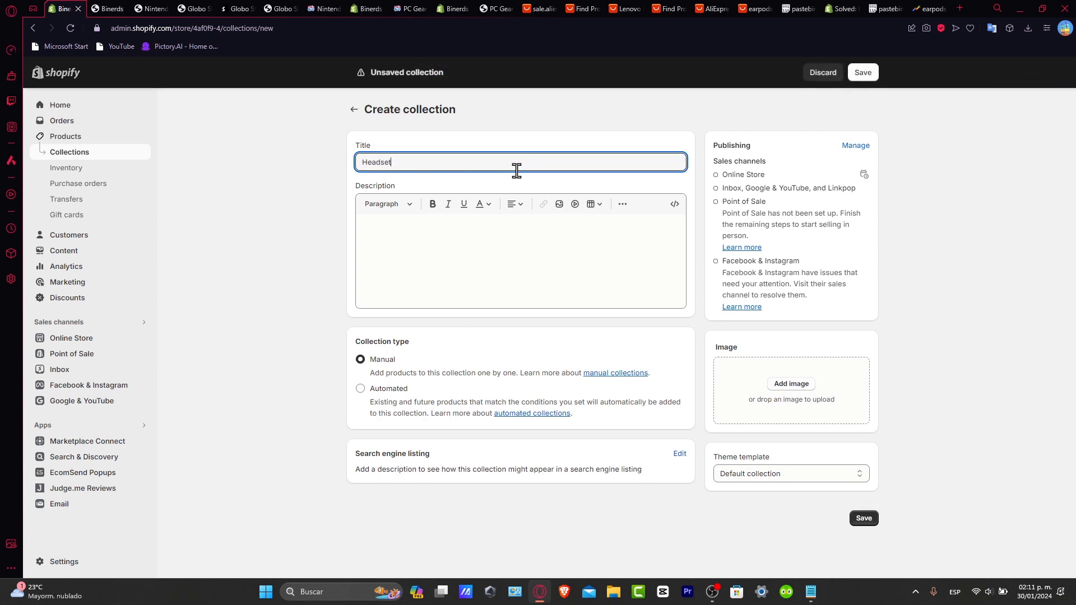
{"action": "left_click", "coordinate": [855, 75]}
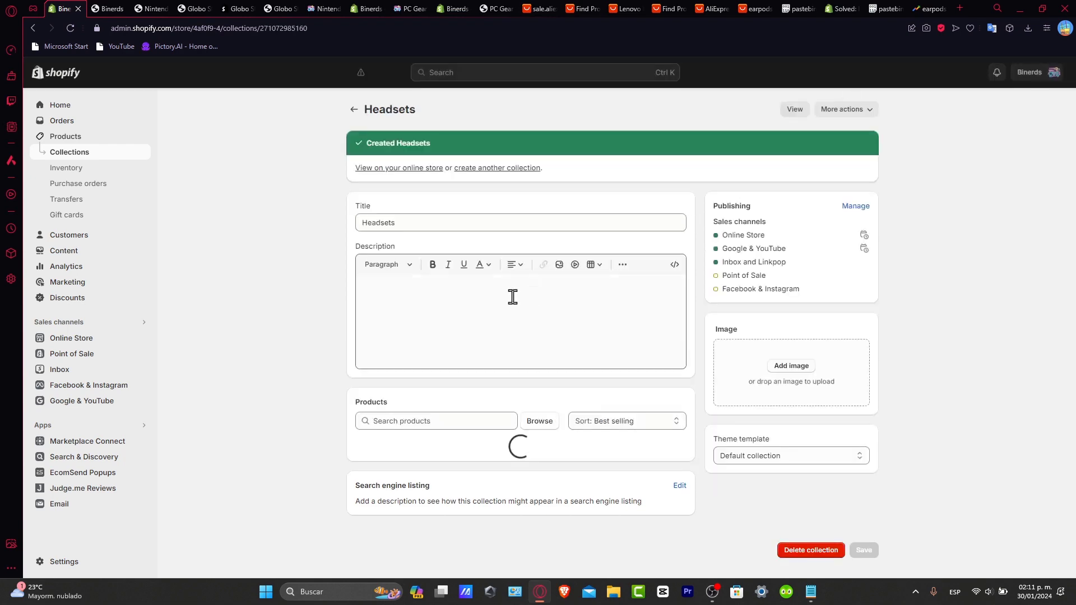
- Select the ONIKUMA gaming headphones and HAVIT H2002d headset and add them to Headsets
{"action": "left_click", "coordinate": [539, 421]}
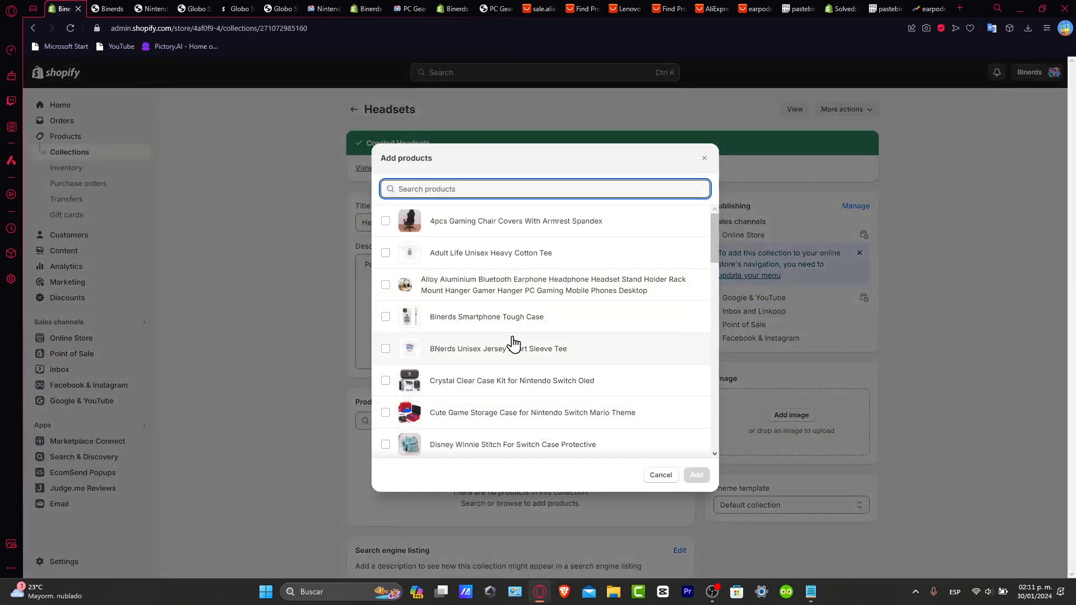
{"action": "scroll", "coordinate": [512, 344], "scroll_direction": "down", "scroll_amount": 5}
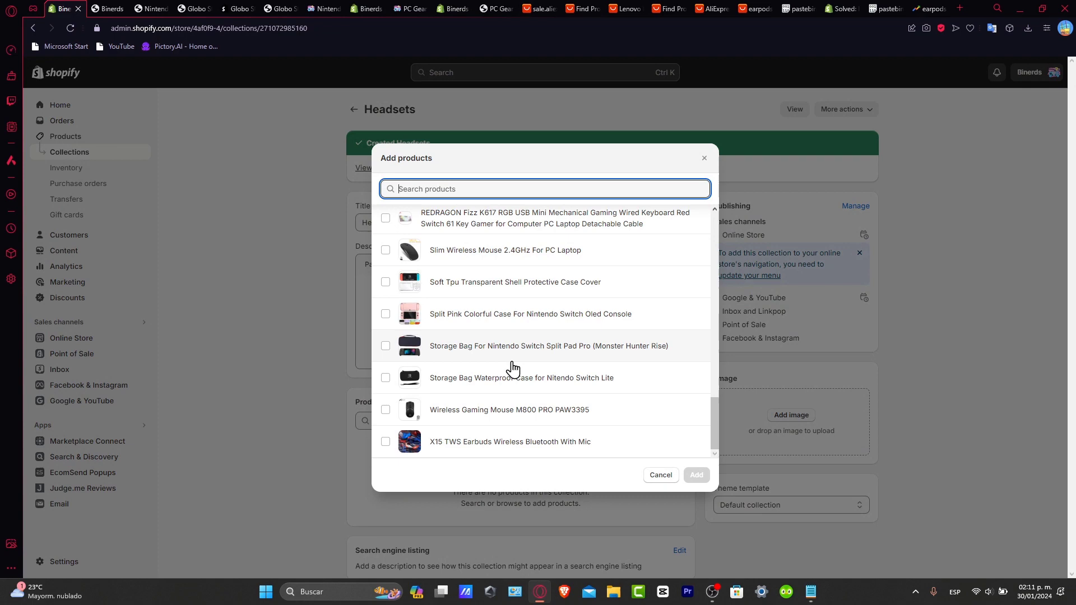
{"action": "scroll", "coordinate": [512, 369], "scroll_direction": "up", "scroll_amount": 3}
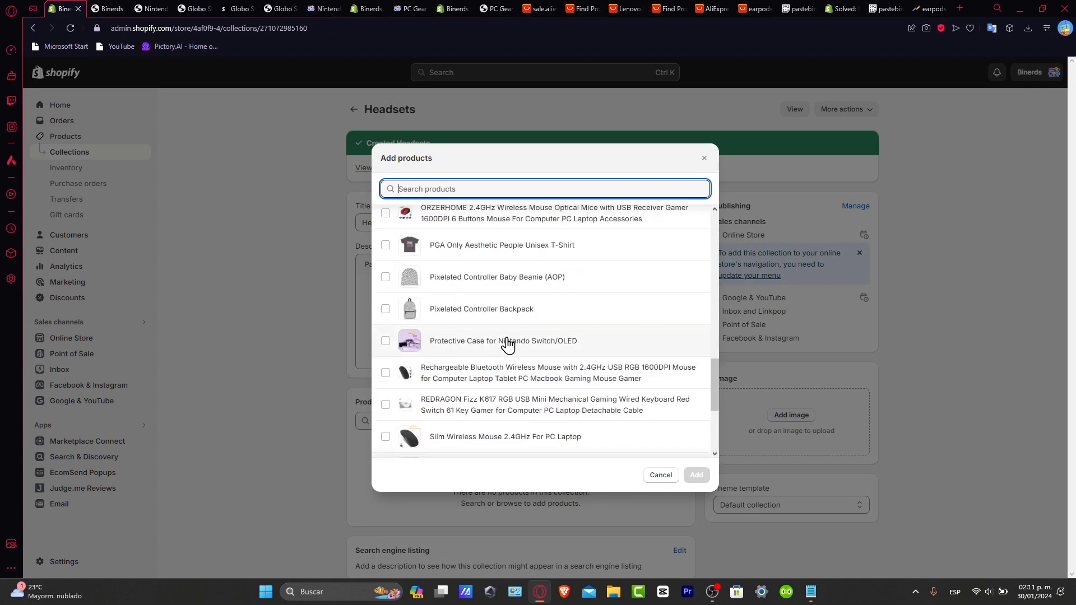
{"action": "scroll", "coordinate": [496, 346], "scroll_direction": "up", "scroll_amount": 3}
{"action": "left_click", "coordinate": [386, 368]}
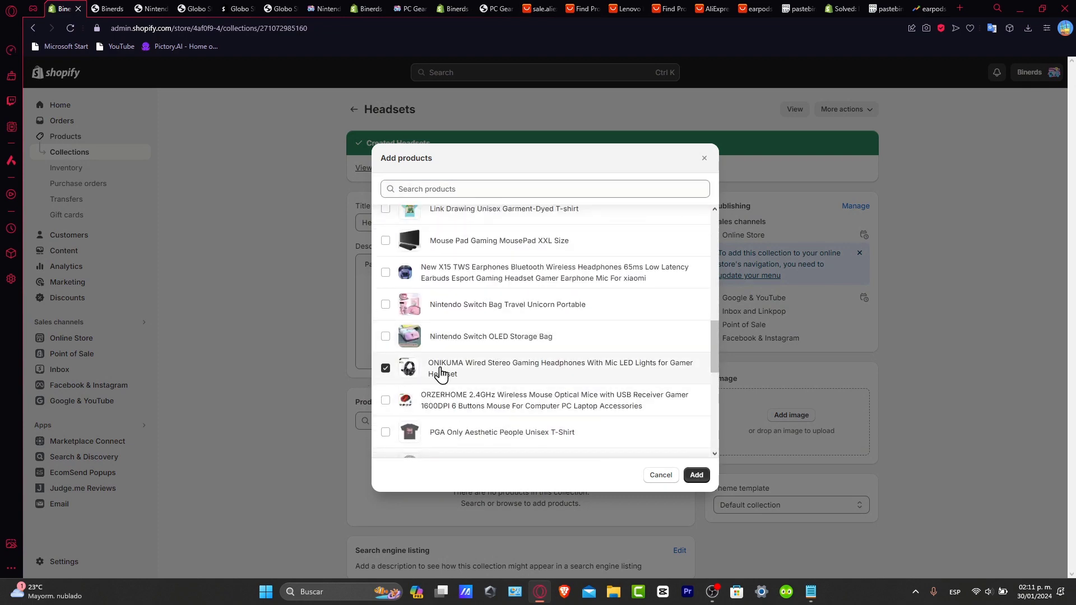
{"action": "scroll", "coordinate": [465, 382], "scroll_direction": "up", "scroll_amount": 3}
{"action": "scroll", "coordinate": [465, 415], "scroll_direction": "down", "scroll_amount": 3}
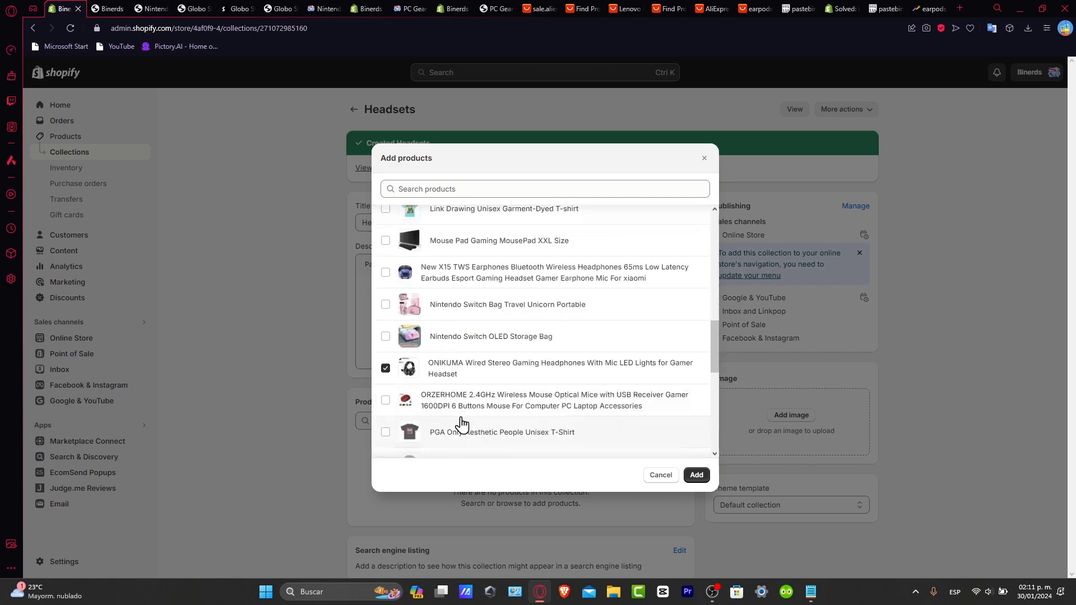
{"action": "scroll", "coordinate": [533, 281], "scroll_direction": "up", "scroll_amount": 3}
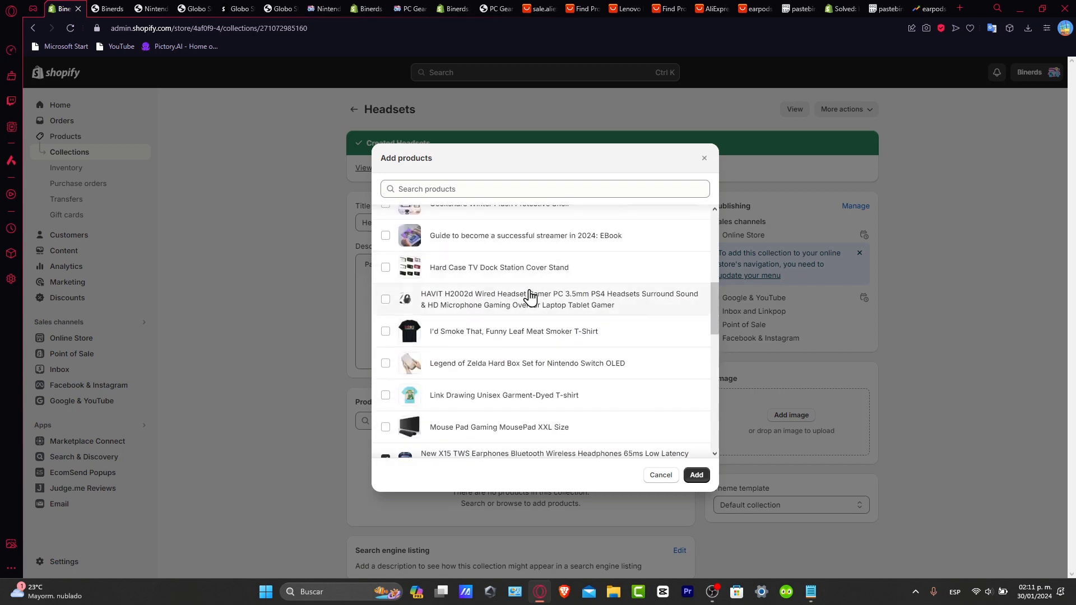
{"action": "left_click", "coordinate": [386, 300]}
{"action": "scroll", "coordinate": [493, 310], "scroll_direction": "up", "scroll_amount": 10}
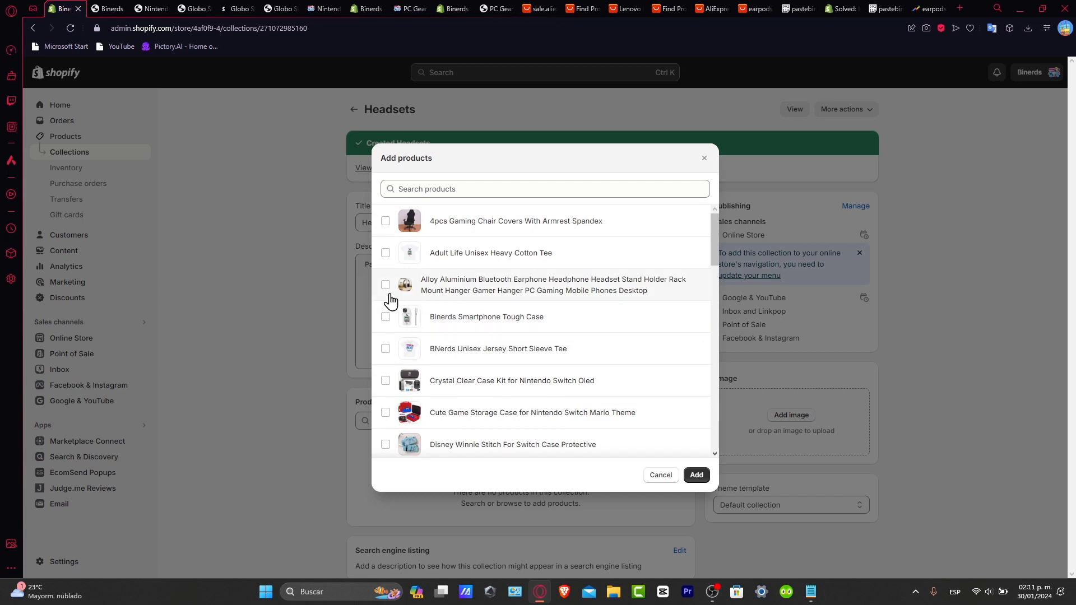
{"action": "left_click", "coordinate": [702, 475]}
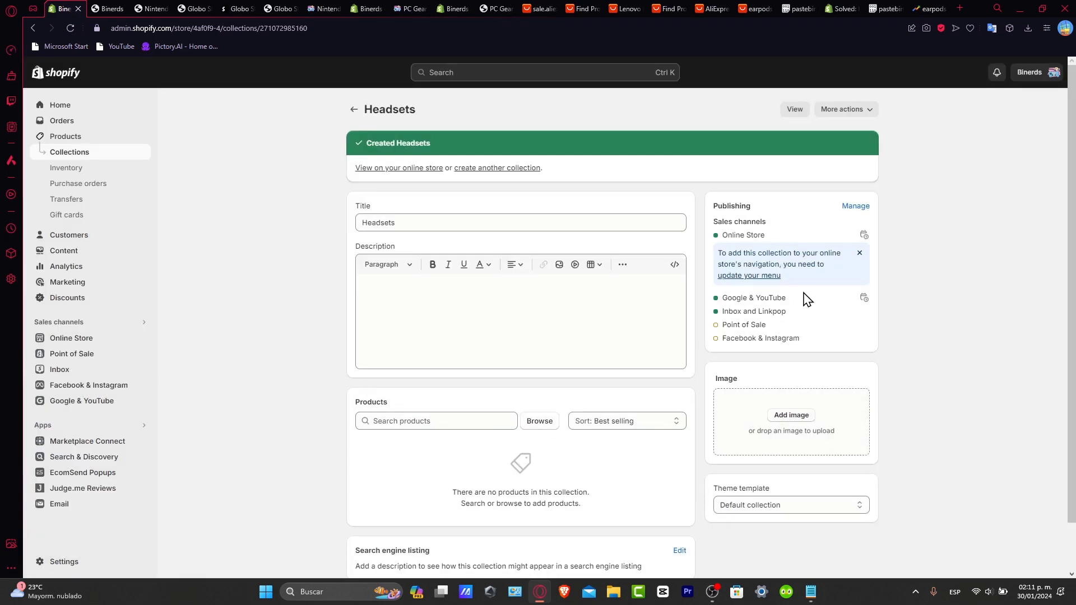
- Return to Collections, then open the Sidebar menu (Home, PC) under Online Store > Navigation
{"action": "left_click", "coordinate": [354, 109]}
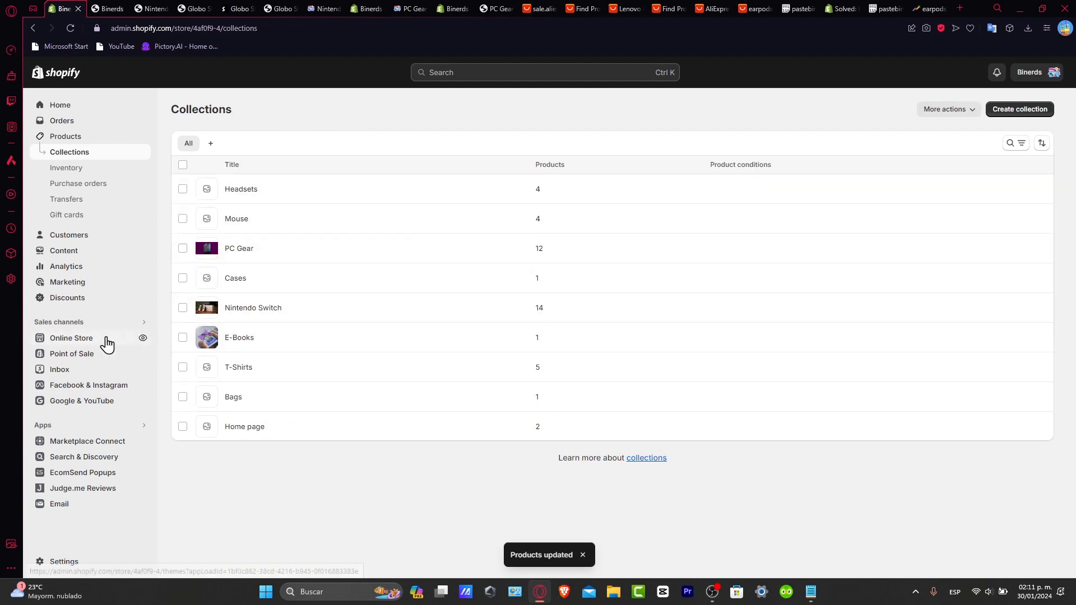
{"action": "left_click", "coordinate": [70, 343]}
{"action": "left_click", "coordinate": [69, 323]}
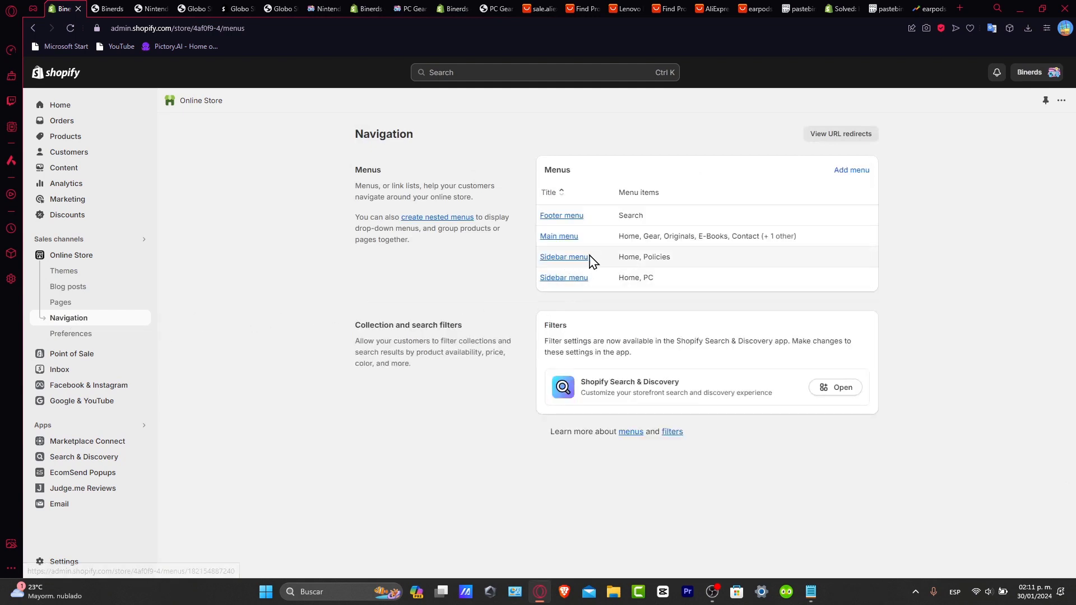
{"action": "left_click", "coordinate": [569, 279]}
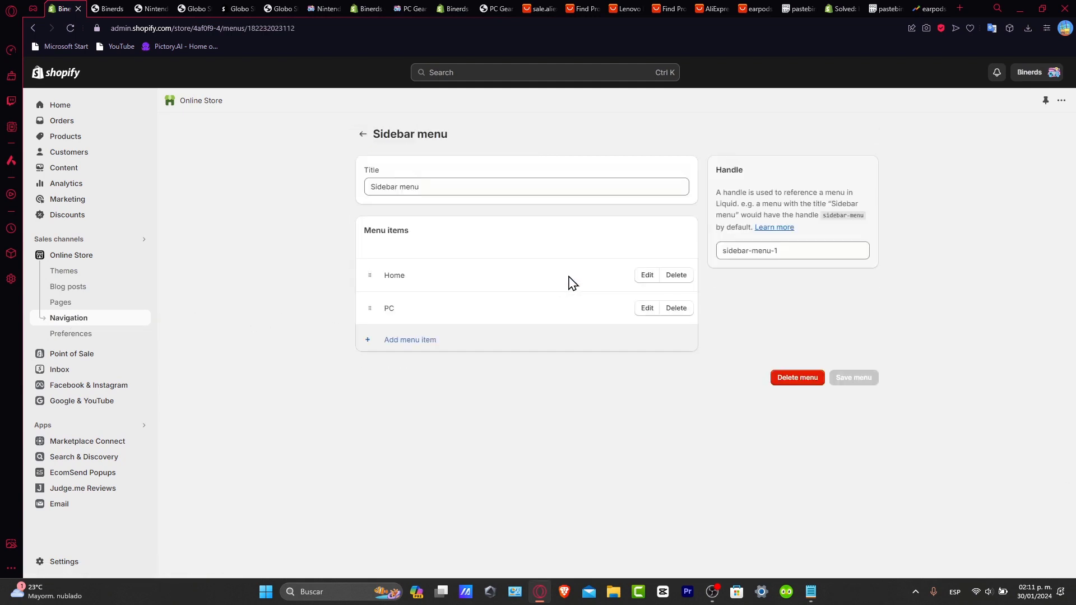
- Add a 'Mouse' item to the Sidebar menu linked to the Mouse collection
{"action": "left_click", "coordinate": [417, 339]}
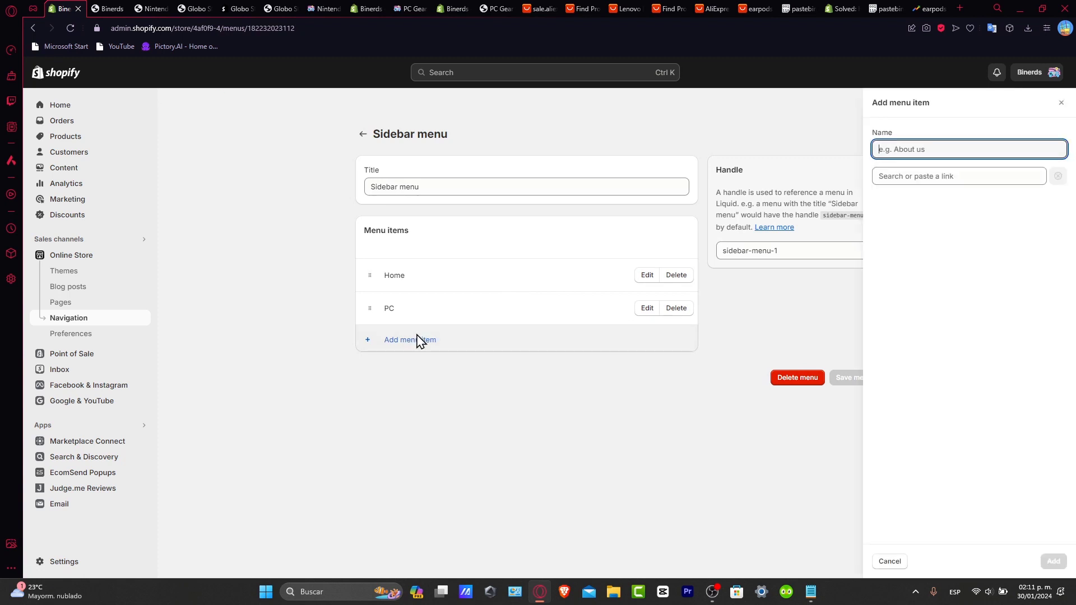
{"action": "type", "text": "M"}
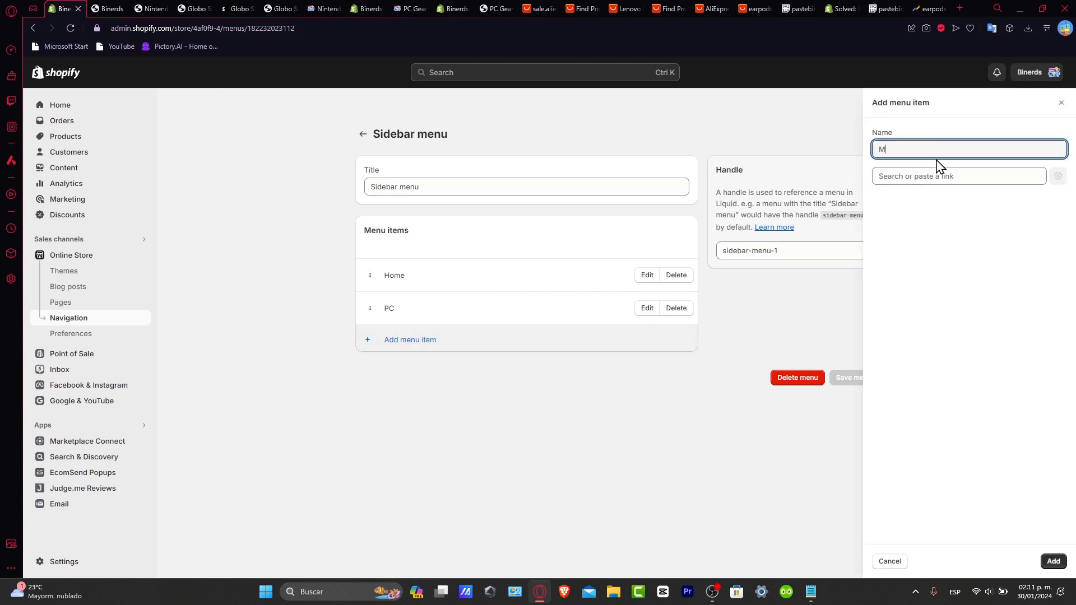
{"action": "type", "text": "ouse"}
{"action": "left_click", "coordinate": [970, 175]}
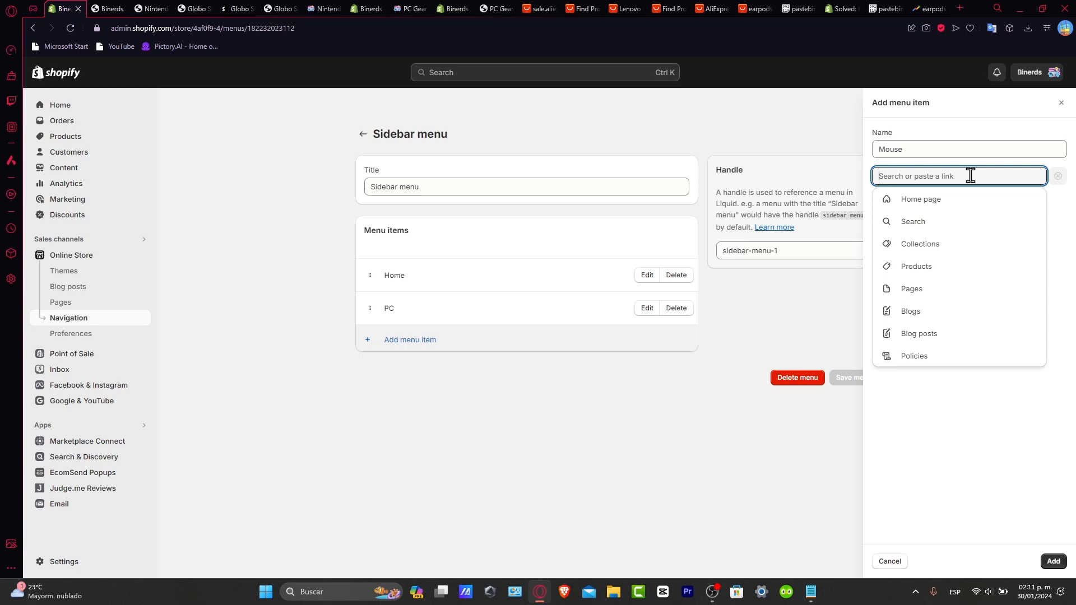
{"action": "left_click", "coordinate": [968, 245]}
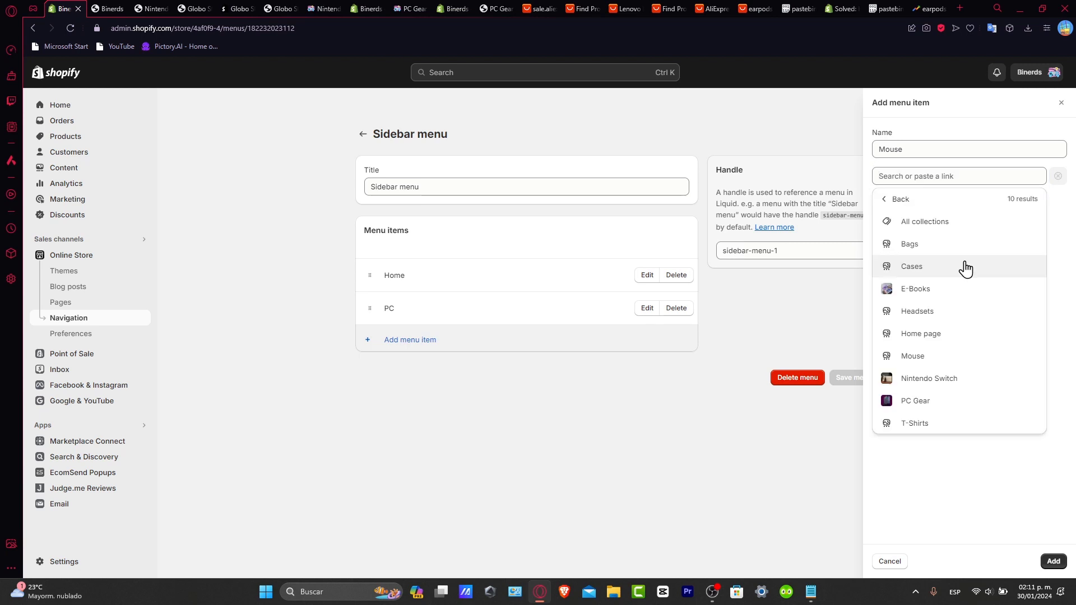
{"action": "left_click", "coordinate": [964, 356]}
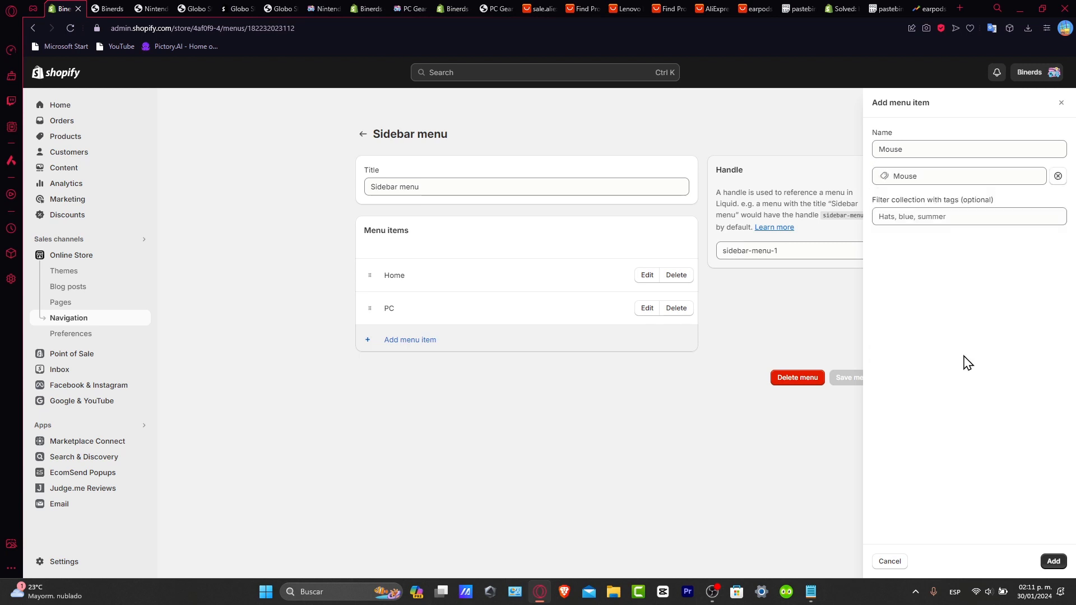
{"action": "left_click", "coordinate": [1054, 562]}
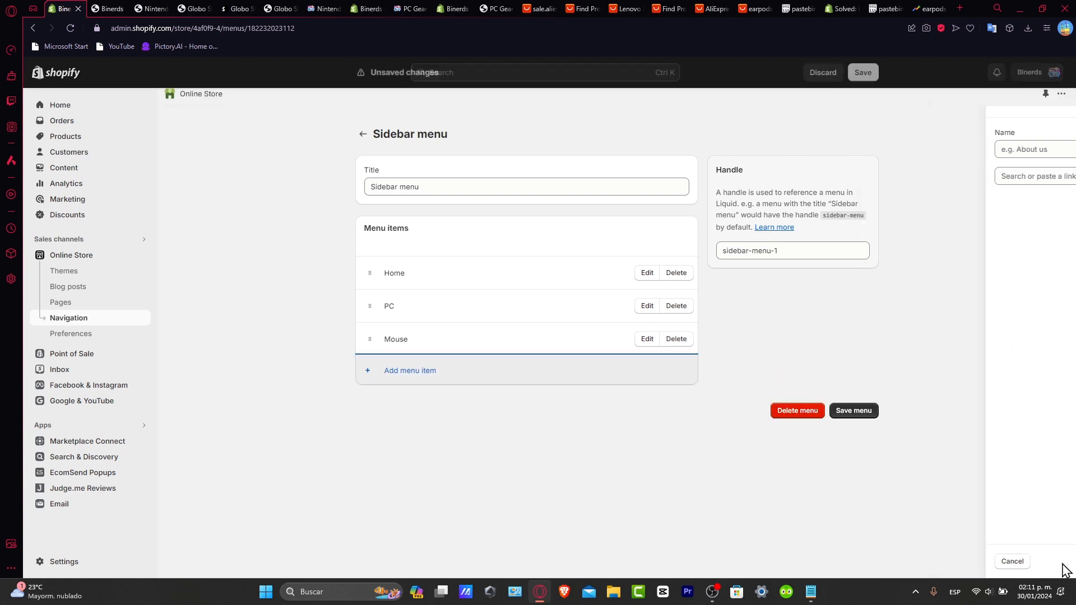
- Add a 'Headsets' item to the Sidebar menu linked to the Headsets collection
{"action": "left_click", "coordinate": [430, 373]}
{"action": "type", "text": "Headsets"}
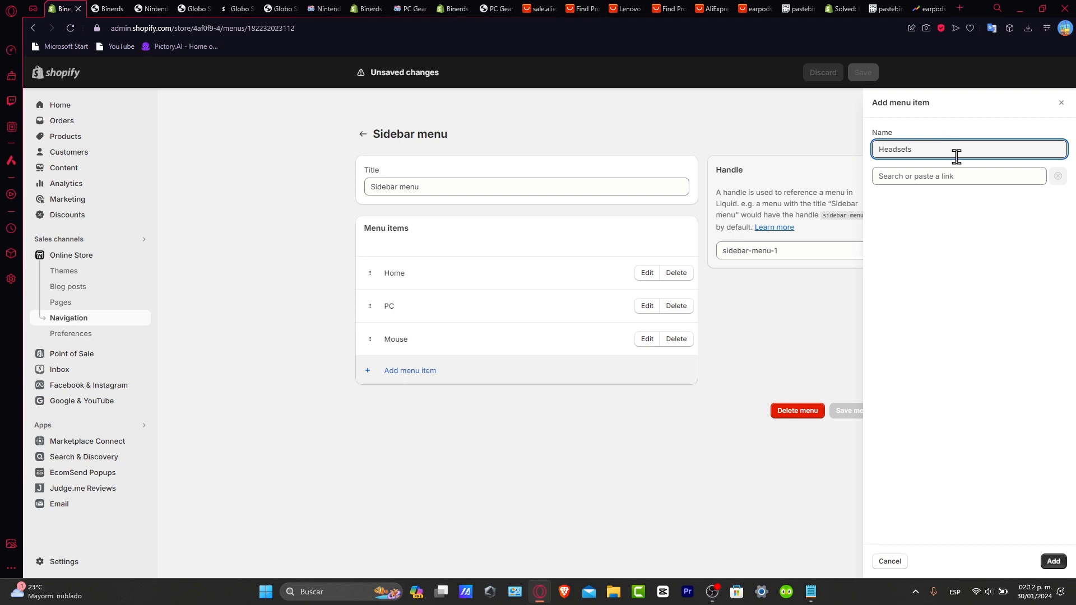
{"action": "left_click", "coordinate": [965, 176]}
{"action": "left_click", "coordinate": [969, 241]}
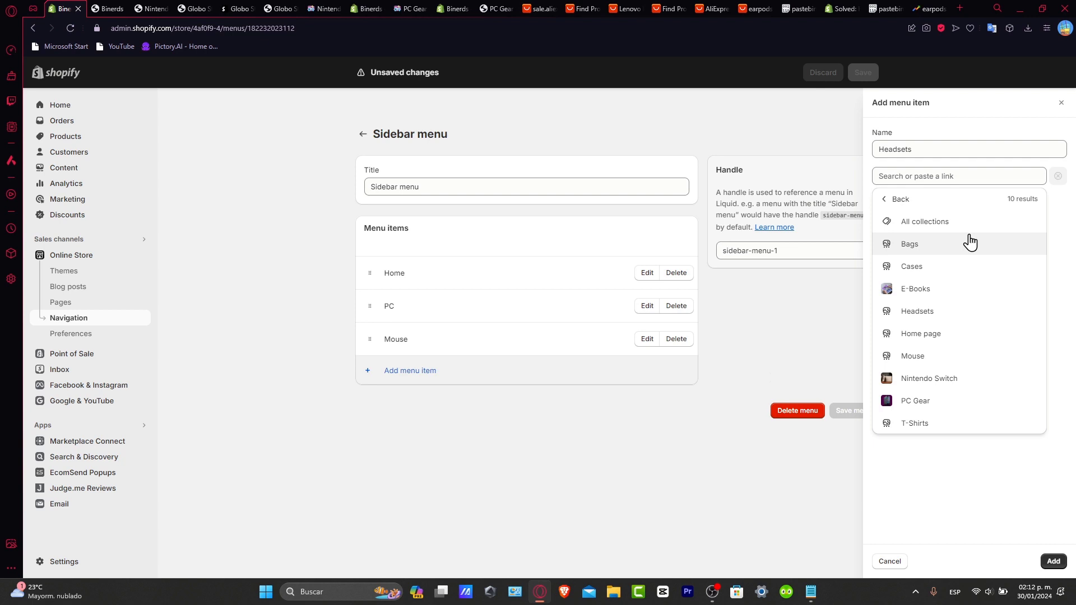
{"action": "left_click", "coordinate": [966, 315]}
{"action": "left_click", "coordinate": [1048, 559]}
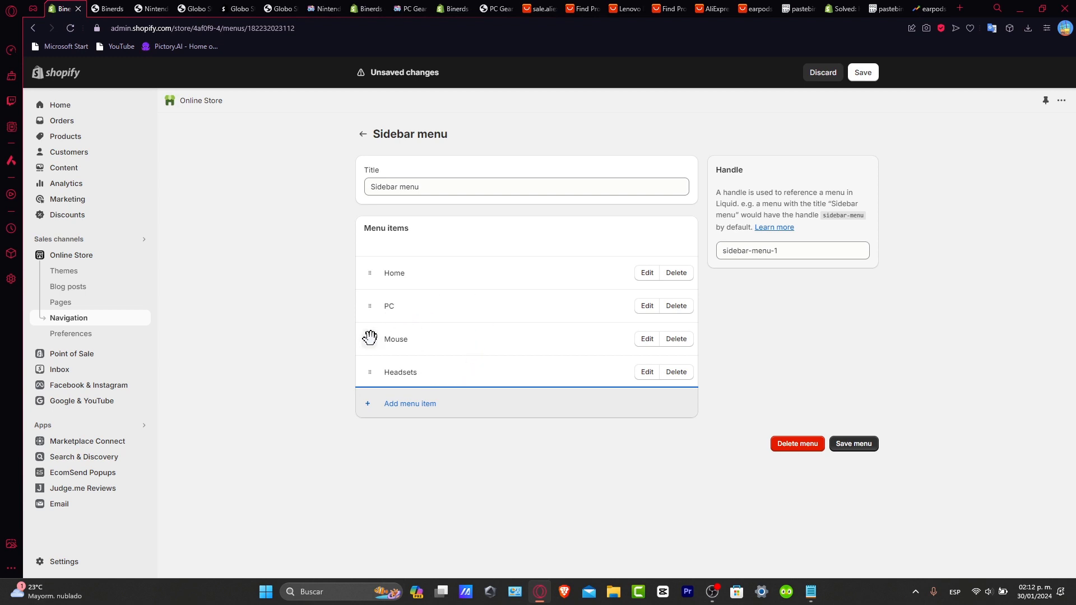
- Drag Mouse and Headsets beneath PC, save the Sidebar menu, and return to Navigation
{"action": "left_click_drag", "start_coordinate": [370, 337], "coordinate": [387, 332]}
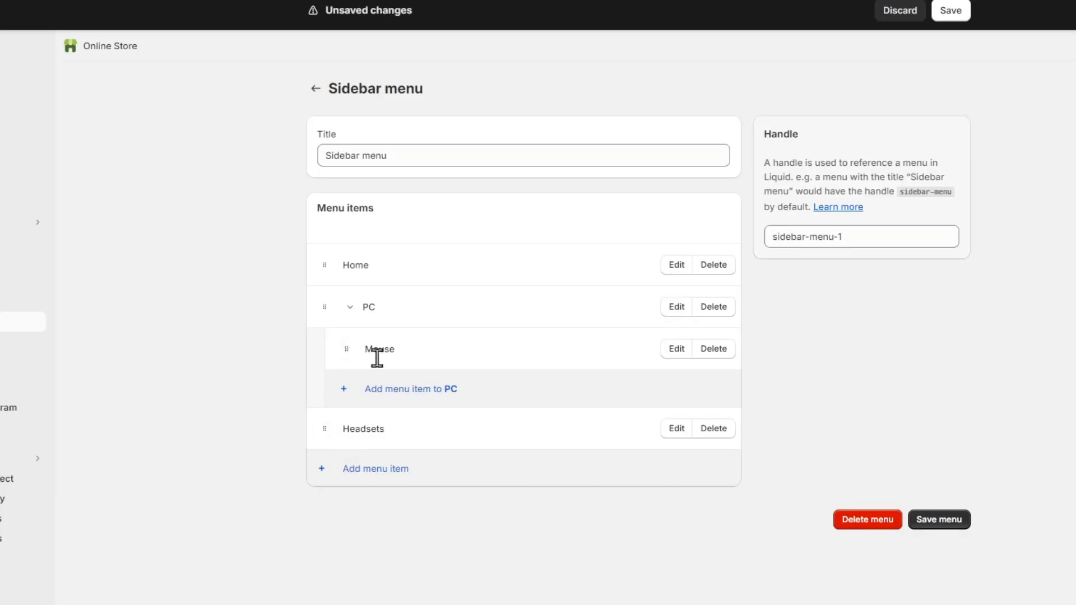
{"action": "left_click_drag", "start_coordinate": [324, 429], "coordinate": [331, 404]}
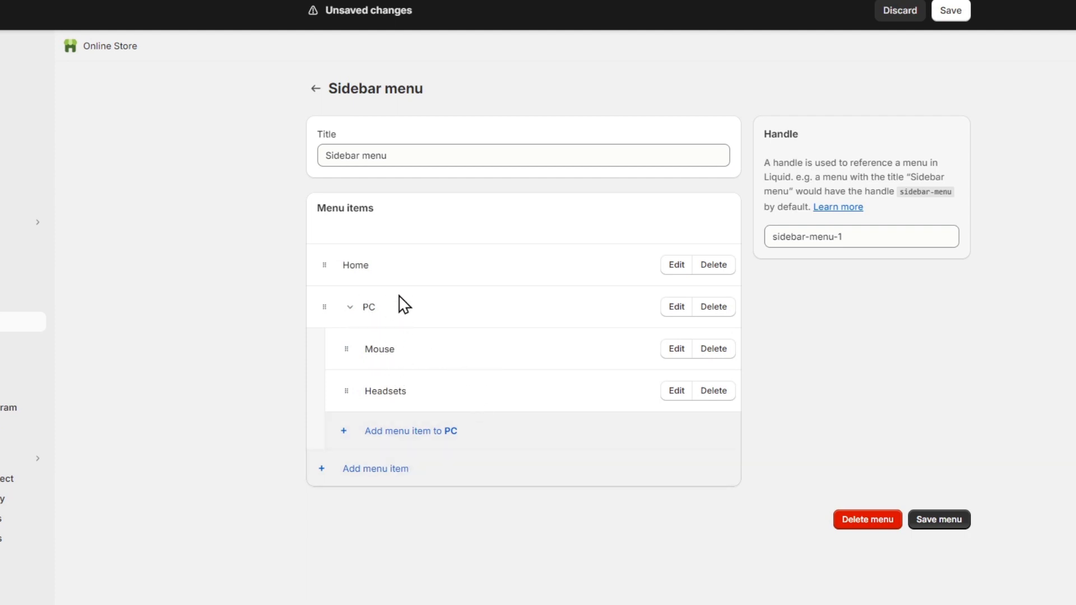
{"action": "left_click", "coordinate": [946, 522]}
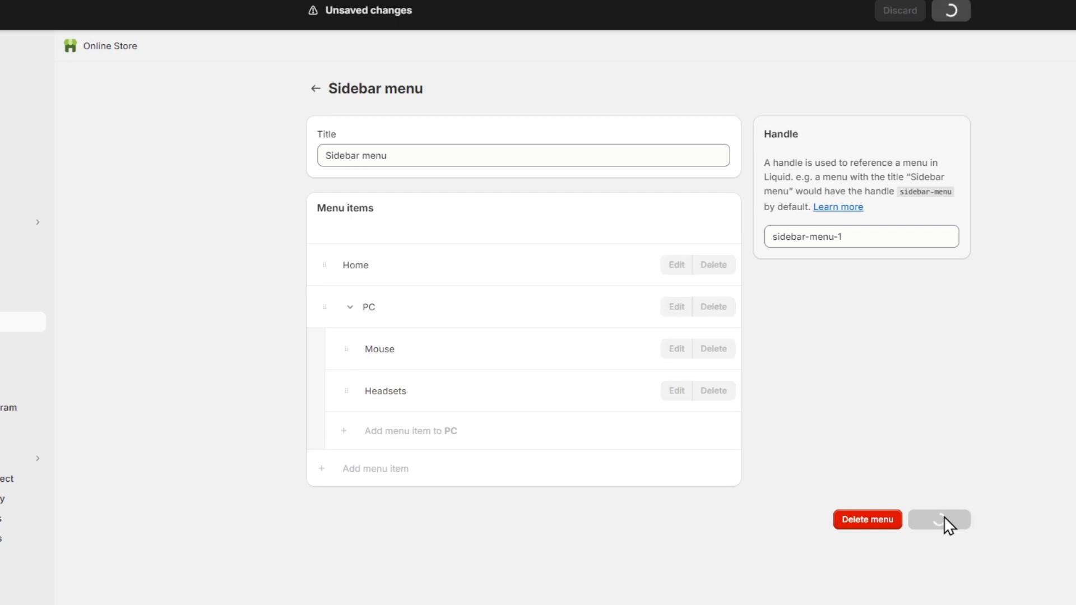
{"action": "left_click", "coordinate": [320, 89]}
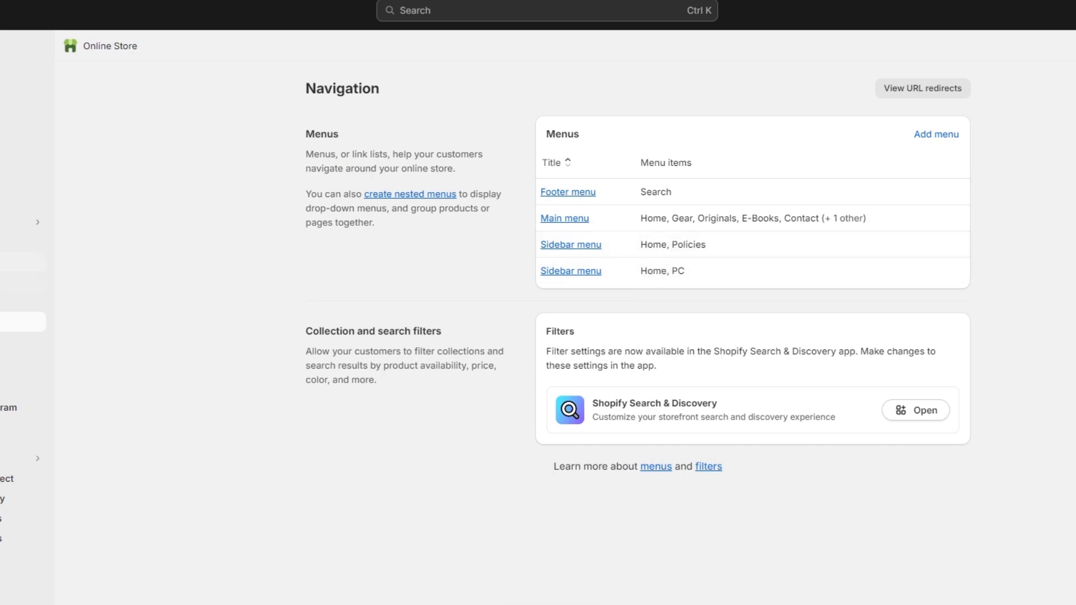
- Switch the Dawn theme header's menu to the Sidebar menu with Home and PC, and save
{"action": "left_click", "coordinate": [22, 262]}
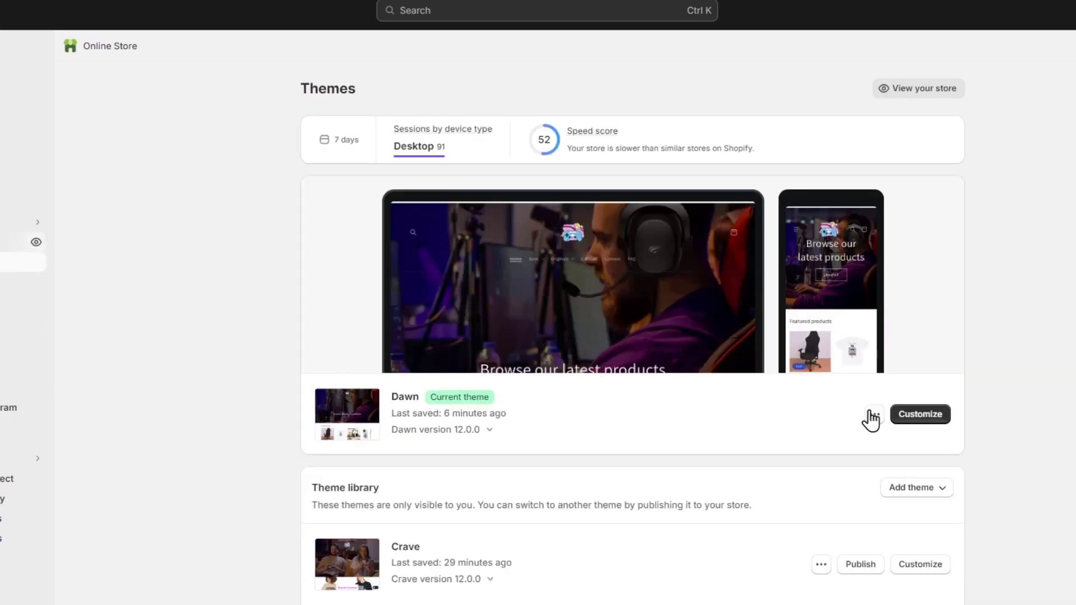
{"action": "left_click", "coordinate": [920, 414]}
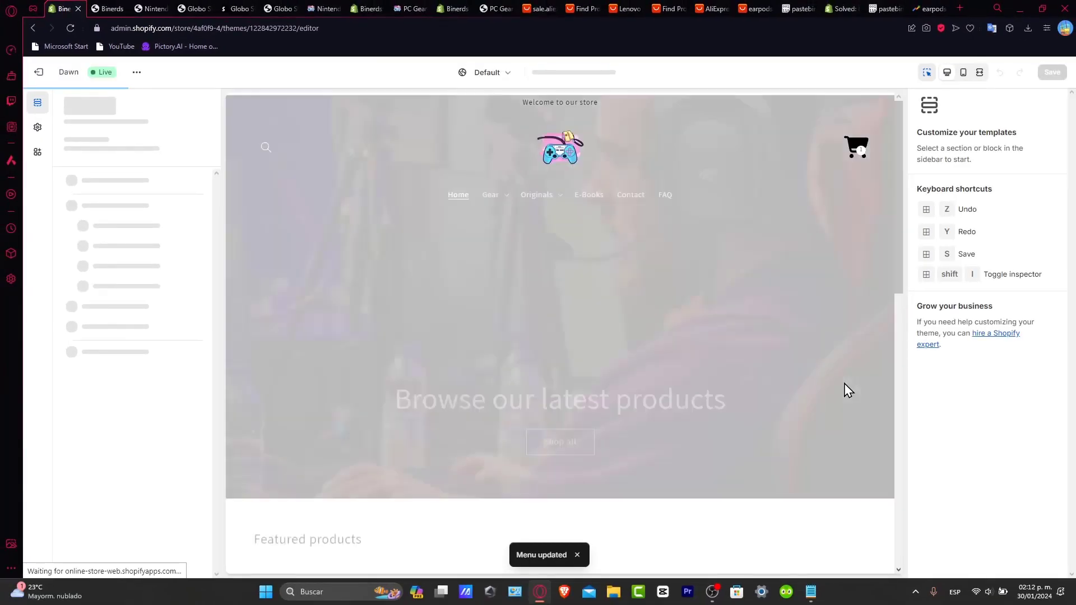
{"action": "left_click", "coordinate": [557, 209]}
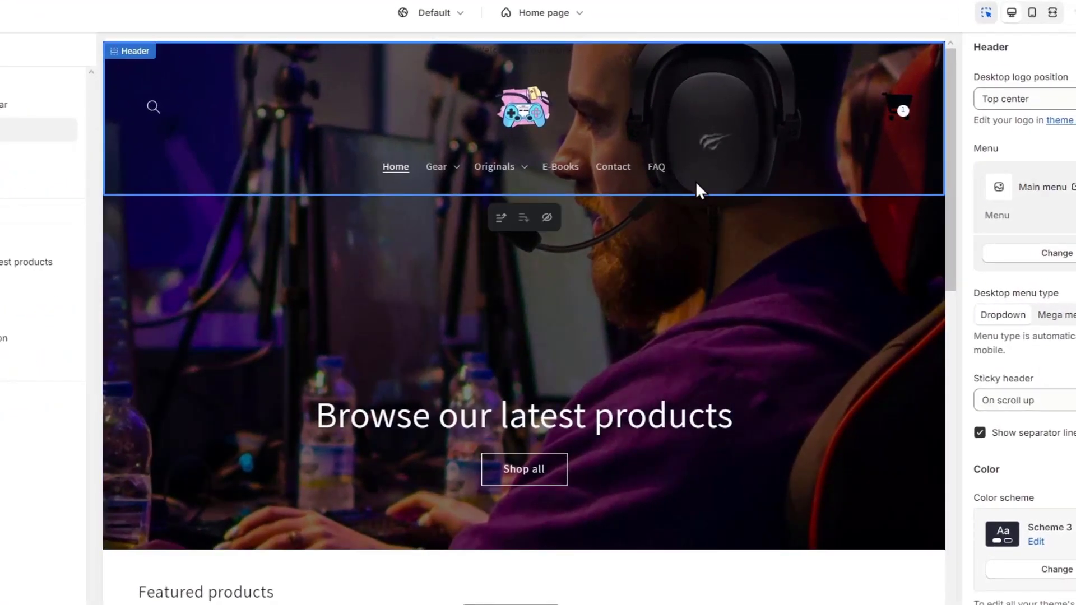
{"action": "left_click", "coordinate": [1057, 252]}
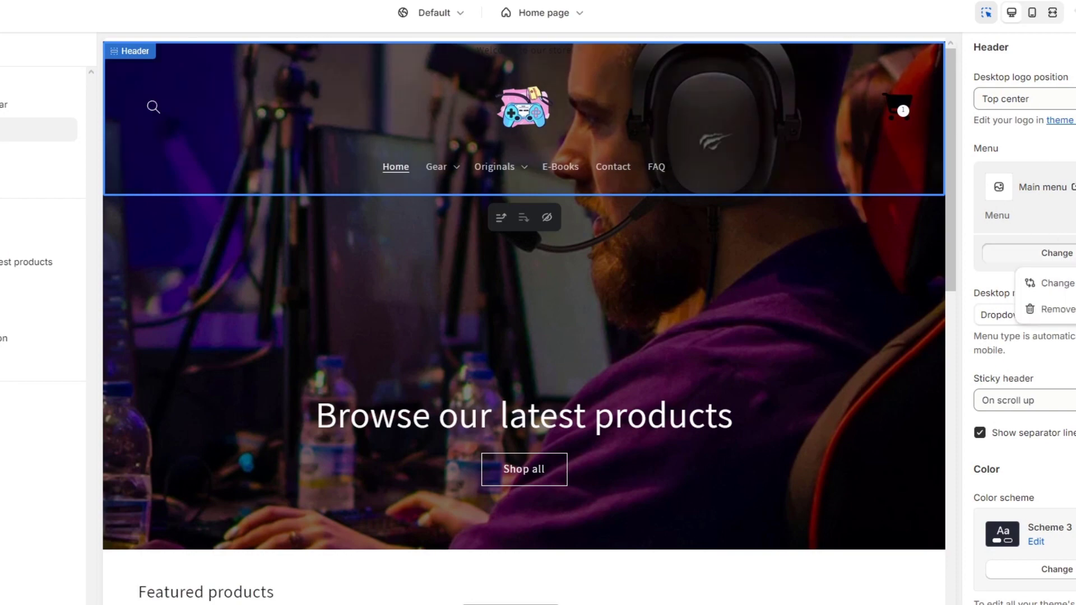
{"action": "left_click", "coordinate": [1050, 283]}
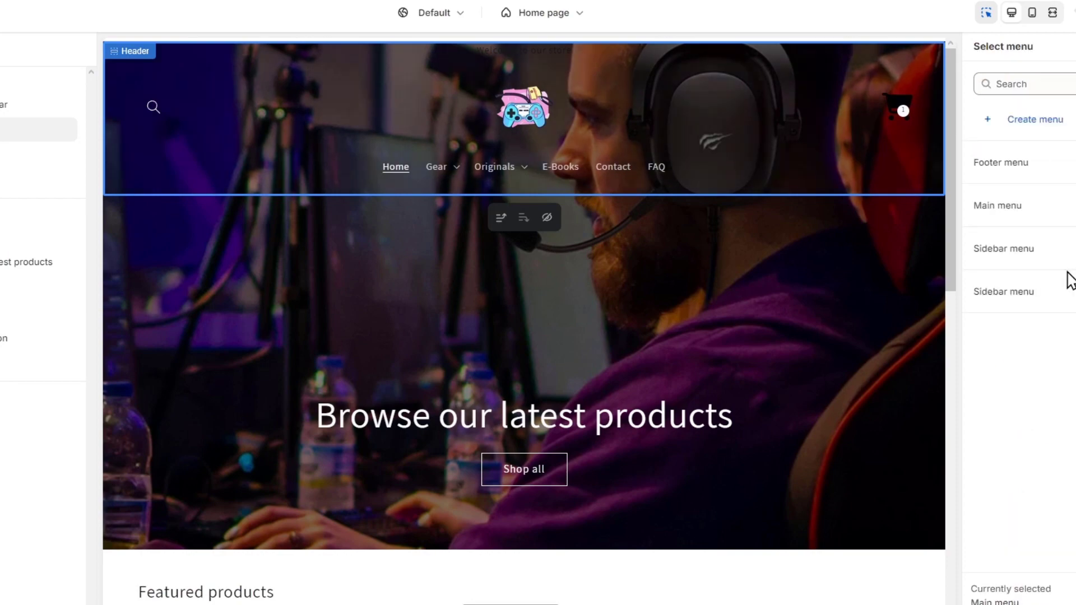
{"action": "left_click", "coordinate": [1050, 253]}
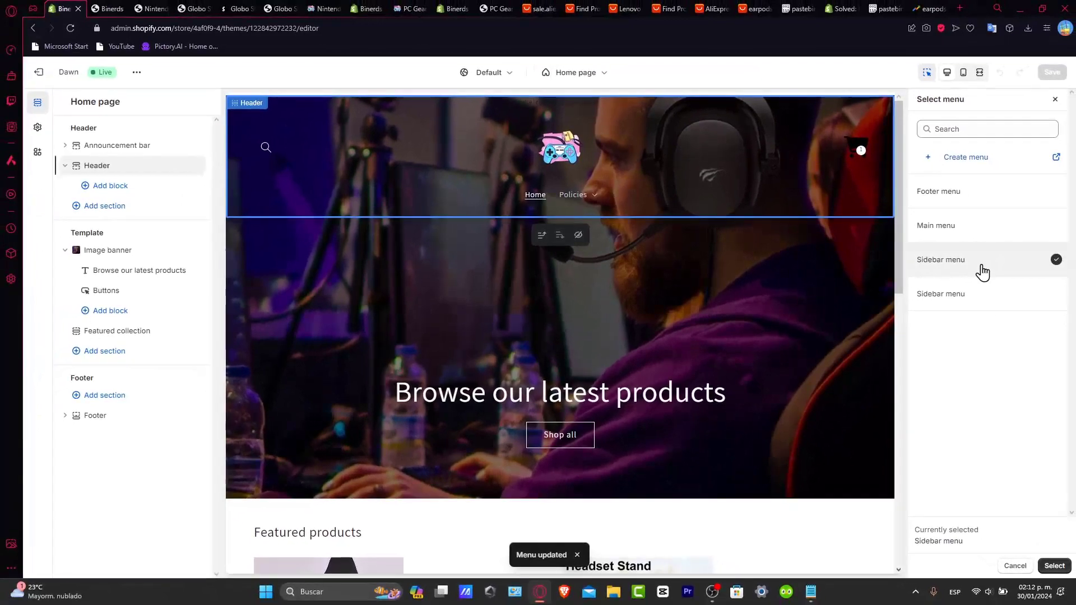
{"action": "left_click", "coordinate": [984, 296]}
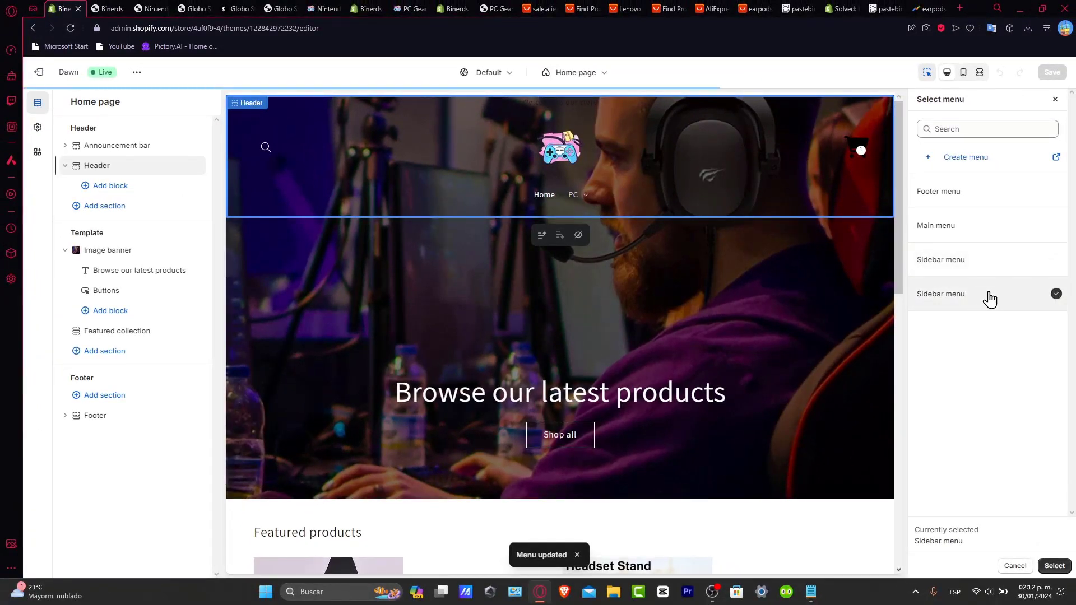
{"action": "left_click", "coordinate": [1052, 566]}
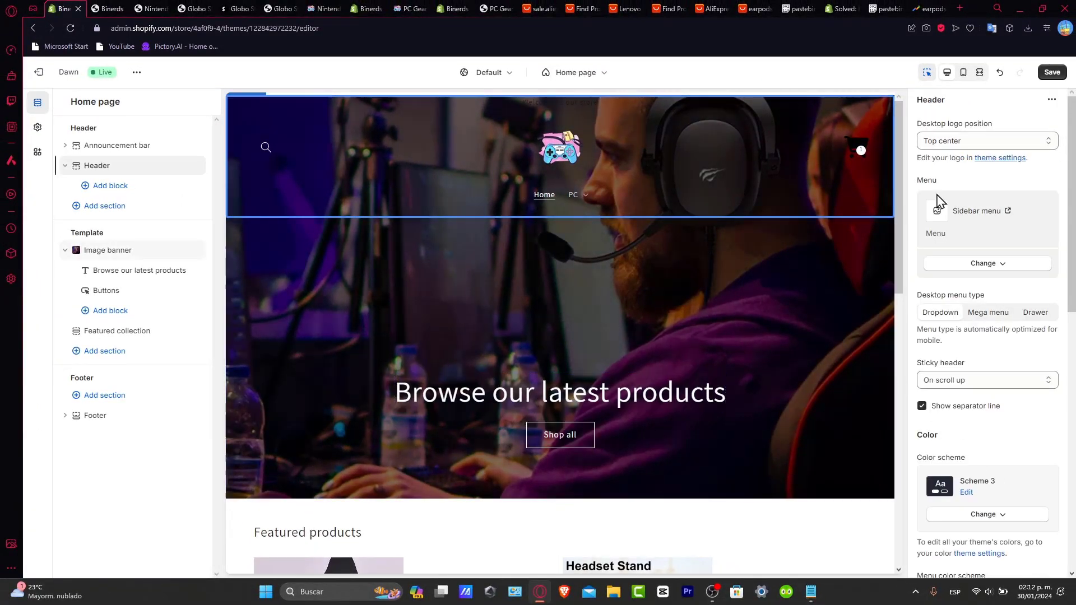
{"action": "left_click", "coordinate": [1054, 74]}
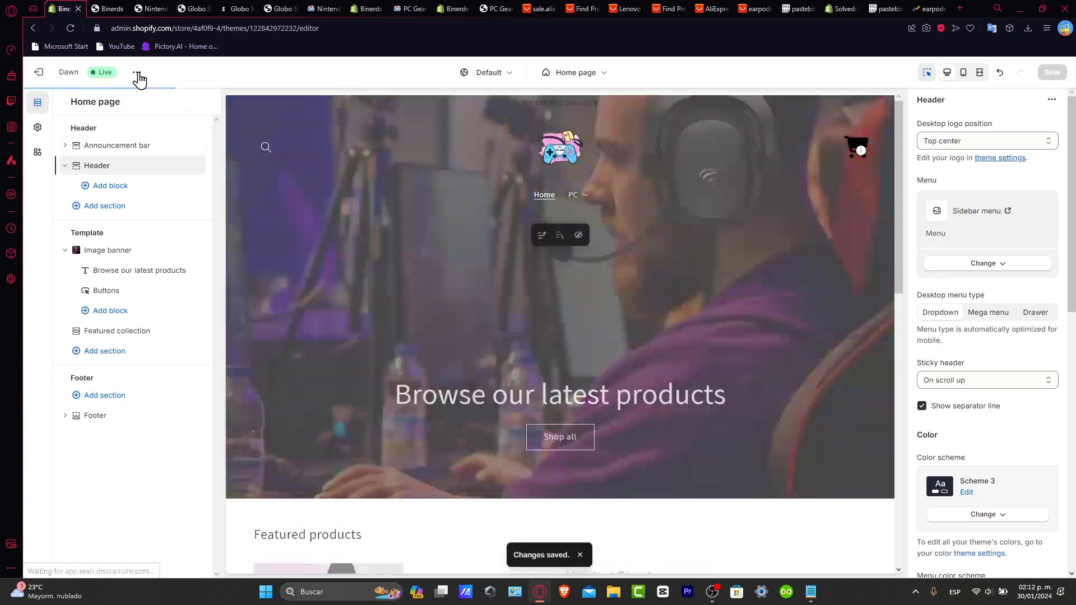
- View the live storefront and open PC > Mouse to check the Mouse collection page
{"action": "left_click", "coordinate": [133, 73]}
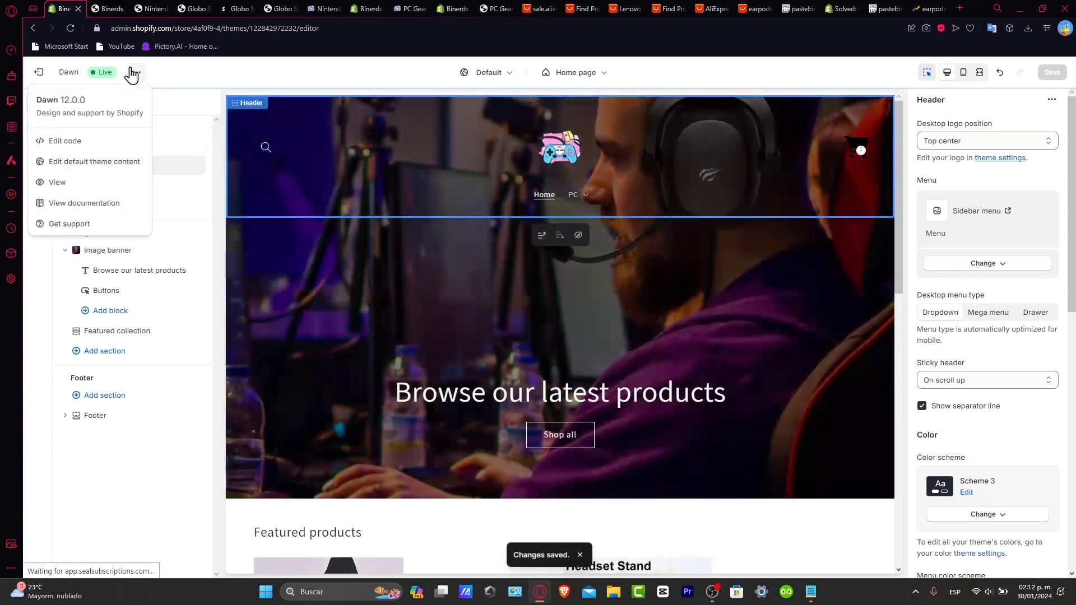
{"action": "left_click", "coordinate": [95, 183]}
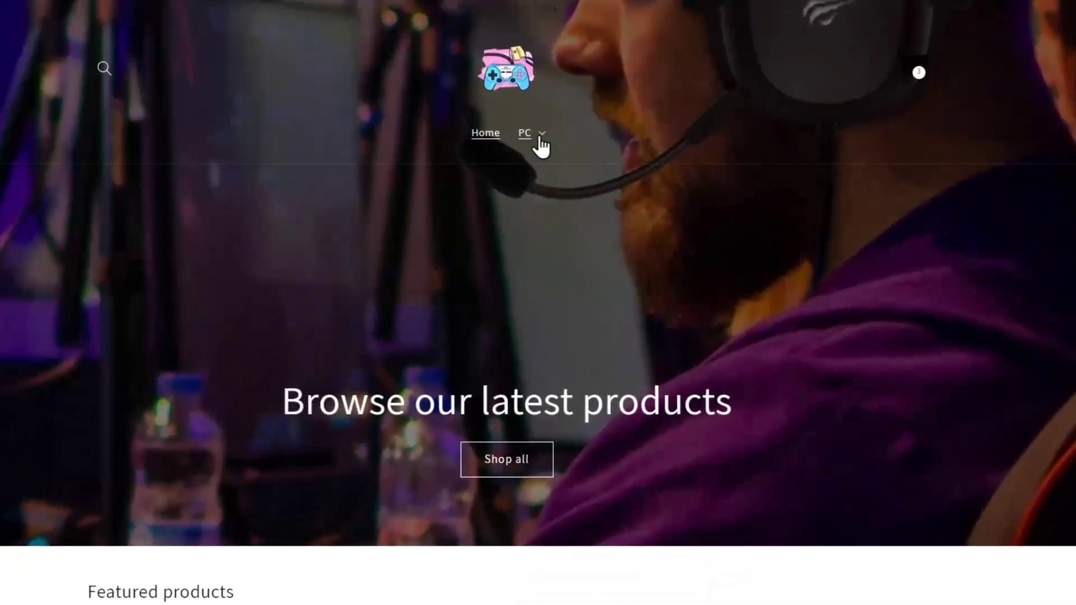
{"action": "left_click", "coordinate": [537, 140]}
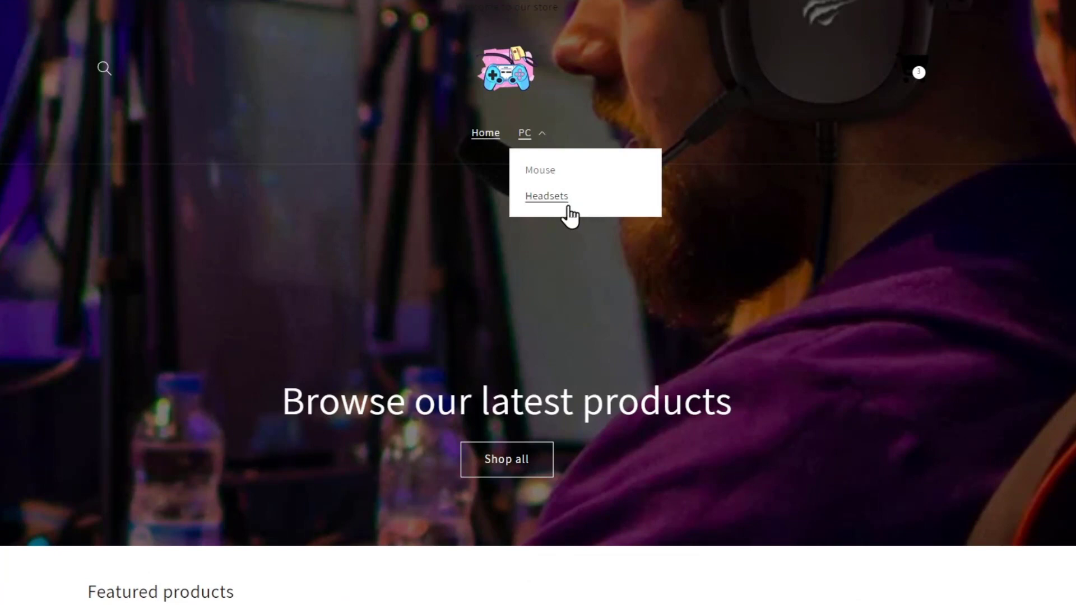
{"action": "left_click", "coordinate": [560, 169]}
{"action": "scroll", "coordinate": [1018, 418], "scroll_direction": "down", "scroll_amount": 4}
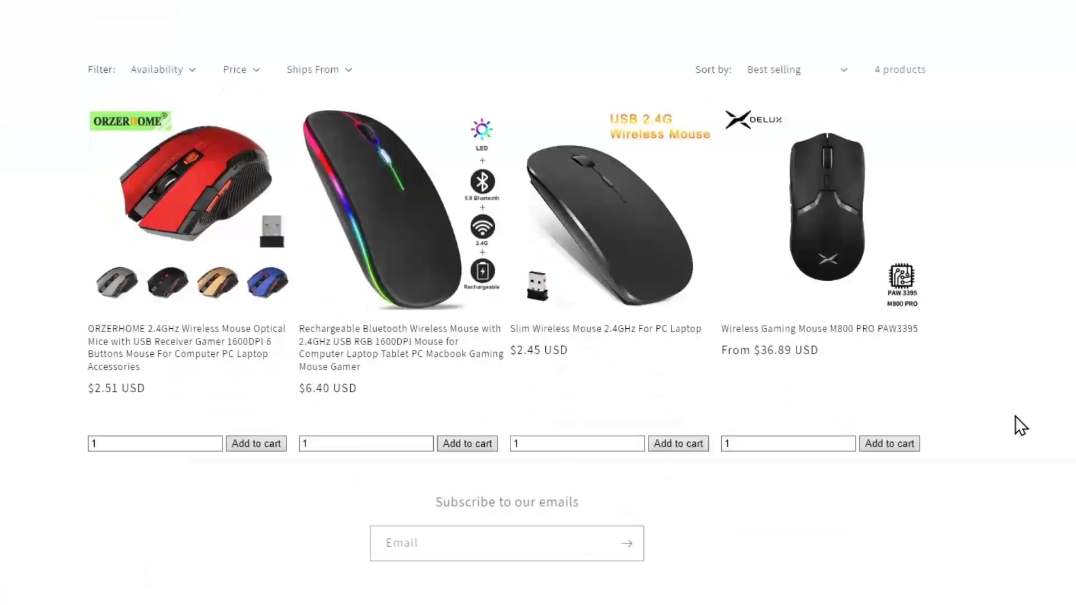
{"action": "scroll", "coordinate": [1012, 413], "scroll_direction": "up", "scroll_amount": 4}
{"action": "scroll", "coordinate": [1004, 408], "scroll_direction": "down", "scroll_amount": 4}
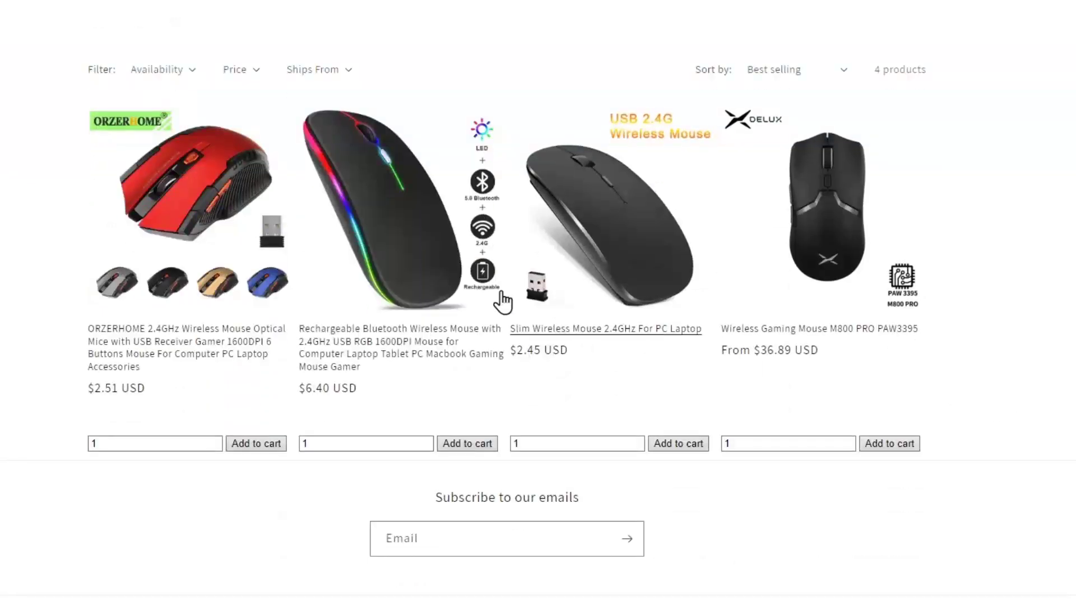
{"action": "scroll", "coordinate": [860, 355], "scroll_direction": "up", "scroll_amount": 4}
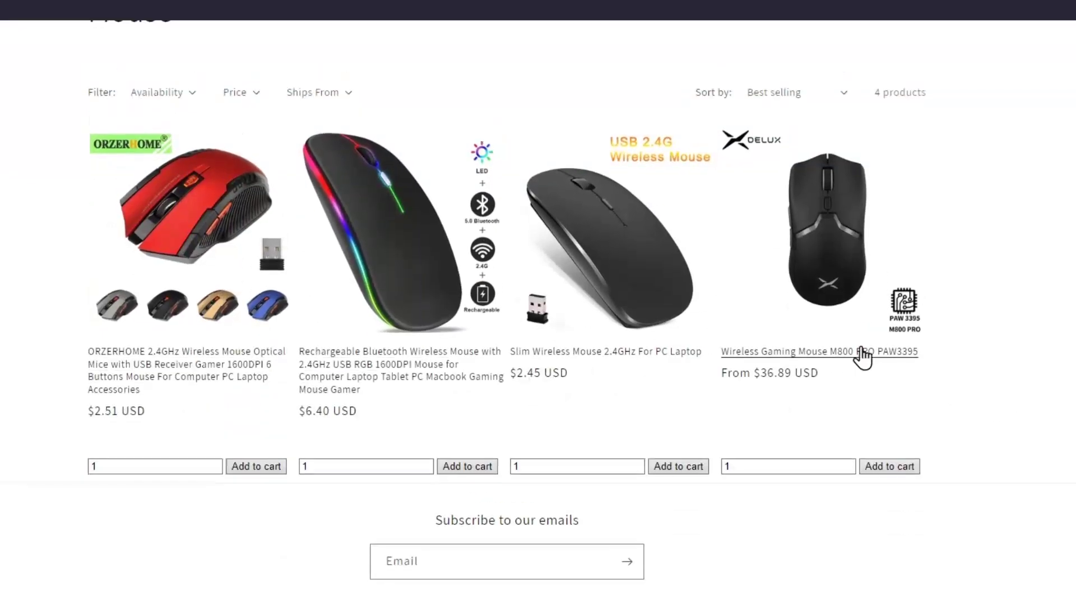
{"action": "scroll", "coordinate": [861, 361], "scroll_direction": "down", "scroll_amount": 4}
{"action": "scroll", "coordinate": [860, 360], "scroll_direction": "up", "scroll_amount": 4}
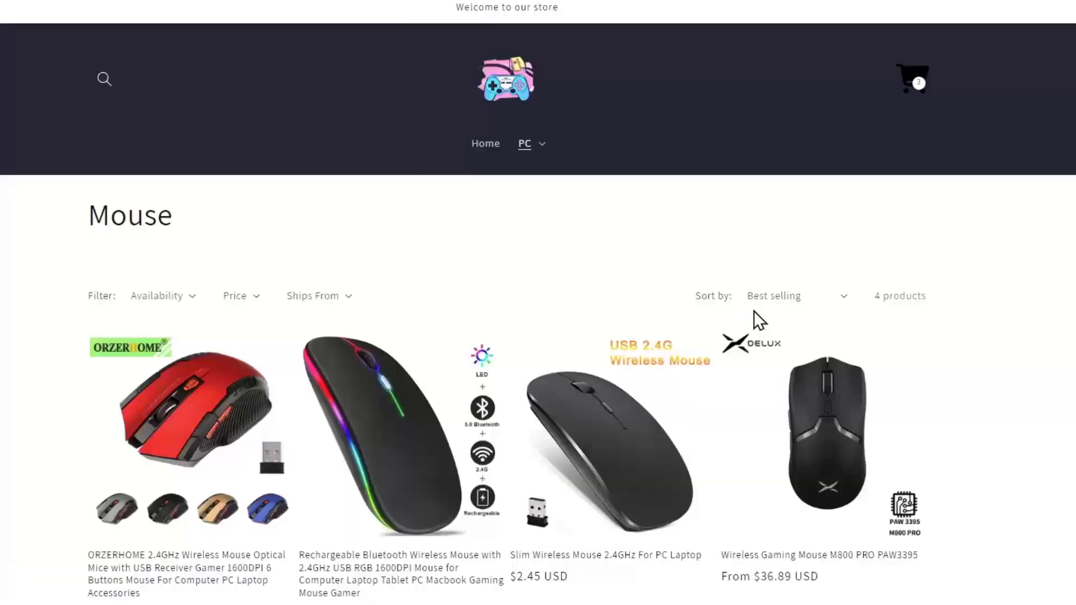
- Open PC > Headsets on the storefront and review its four headset products
{"action": "left_click", "coordinate": [522, 145]}
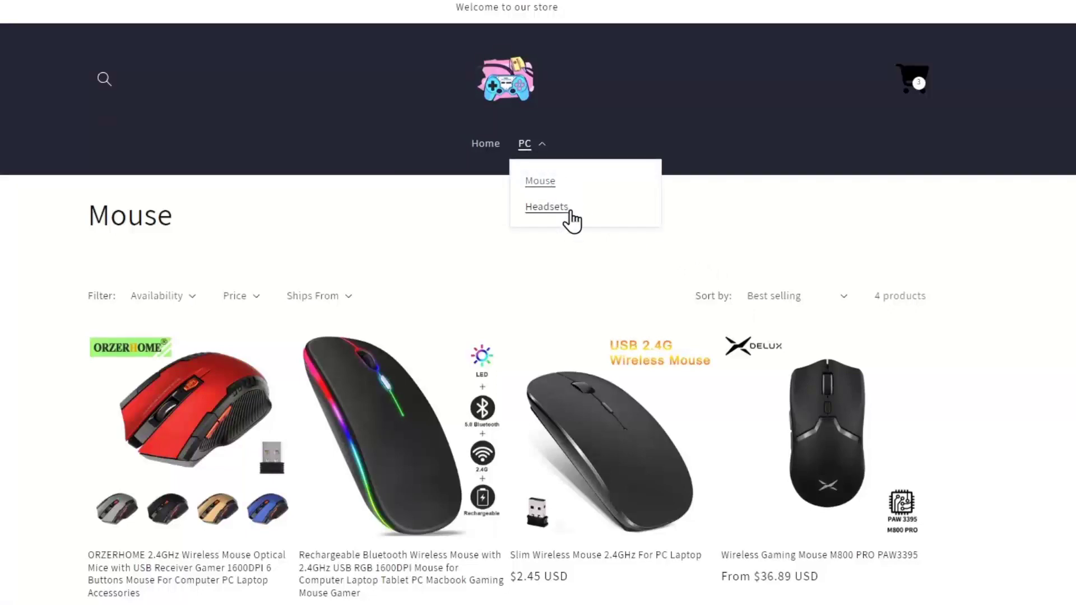
{"action": "left_click", "coordinate": [568, 210]}
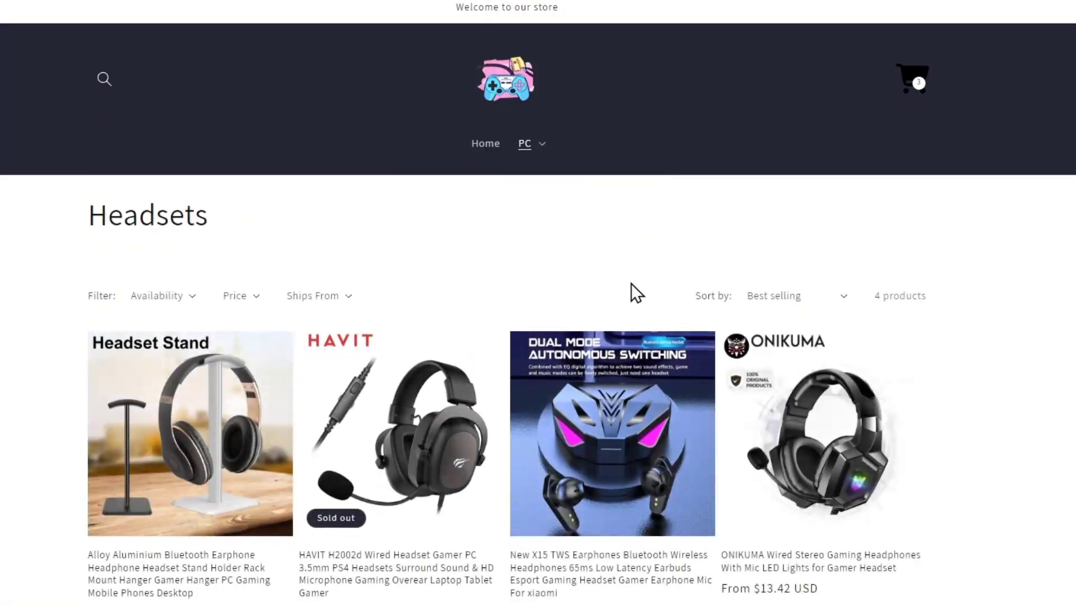
{"action": "scroll", "coordinate": [632, 284], "scroll_direction": "down", "scroll_amount": 4}
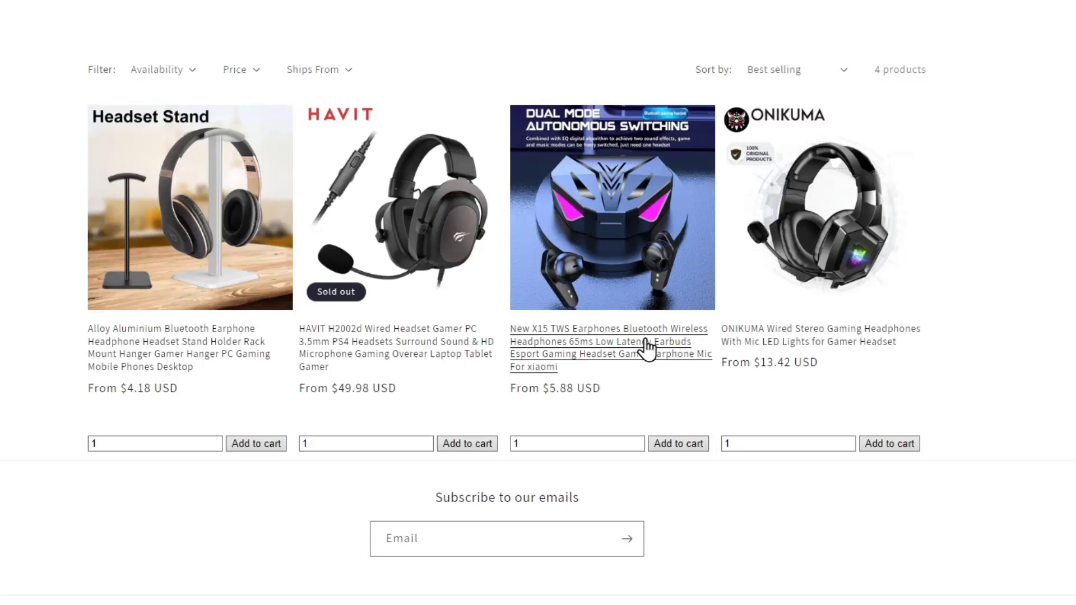
{"action": "scroll", "coordinate": [647, 348], "scroll_direction": "up", "scroll_amount": 3}
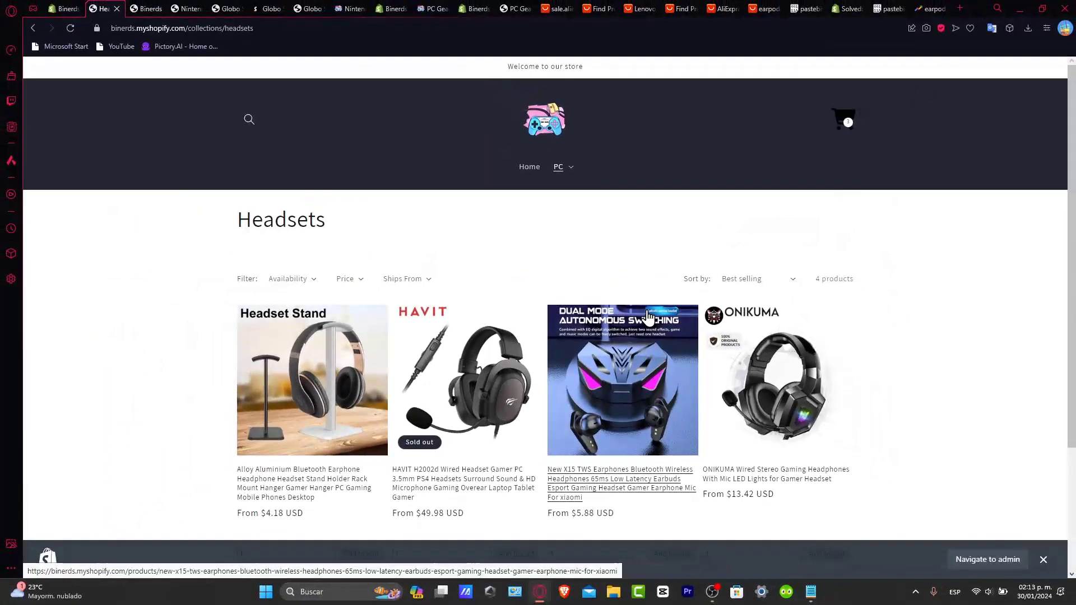